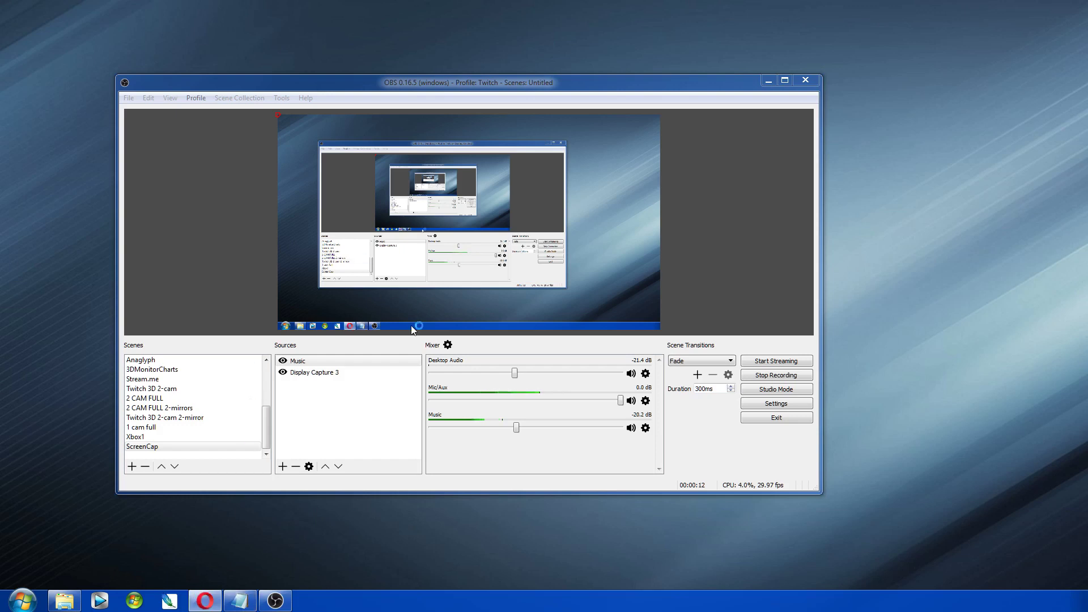
Step: Bring the Opera browser window to the front over OBS Studio
click(204, 601)
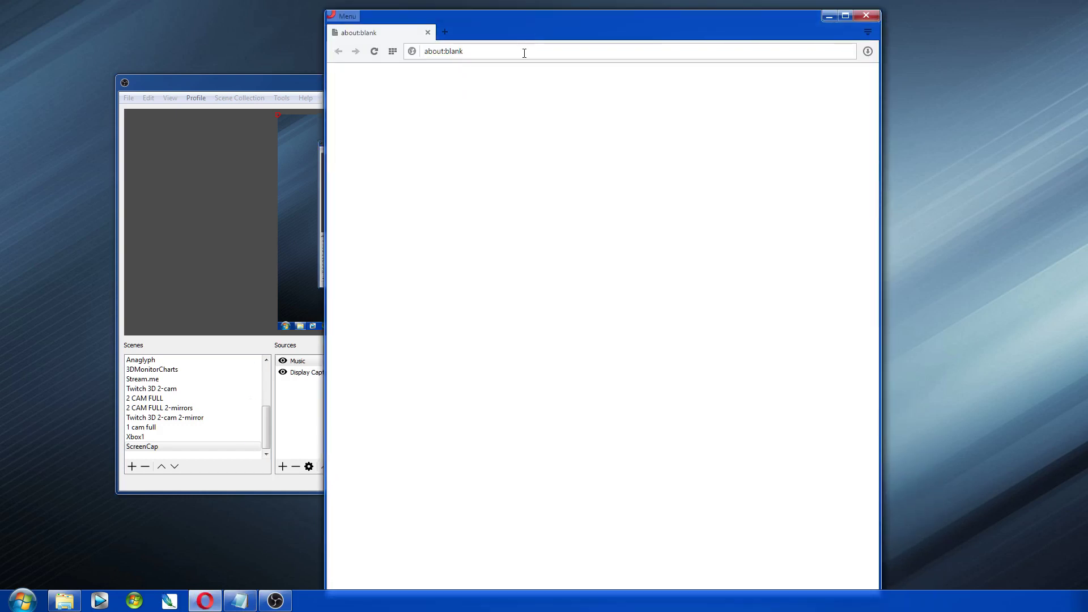
Step: Load twitch.tv in the first tab and streamlabs.com in a new second tab
click(524, 53)
text(twitch.tv)
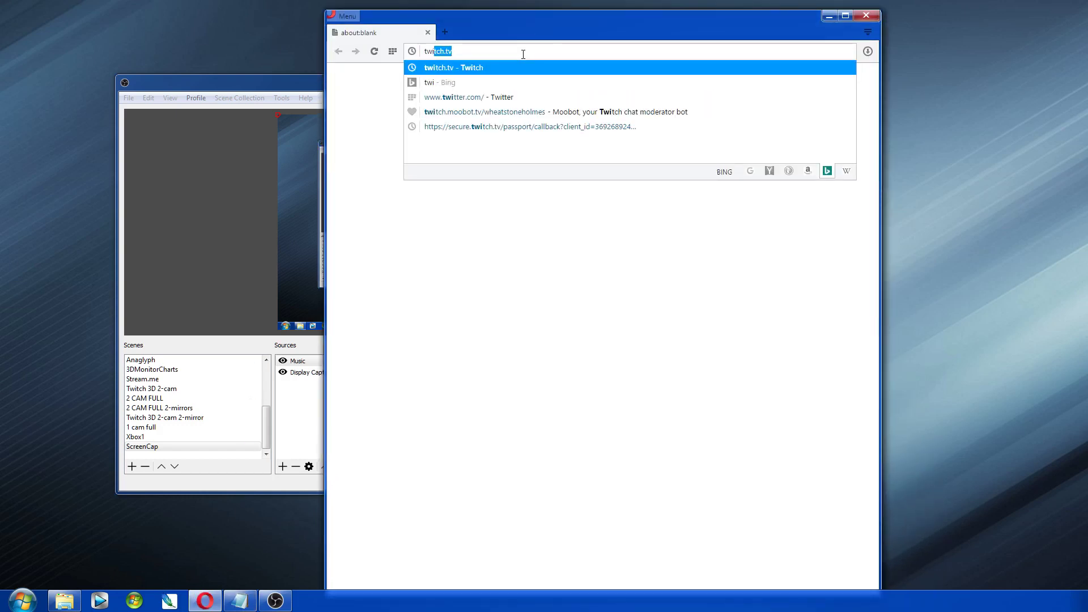
key(Return)
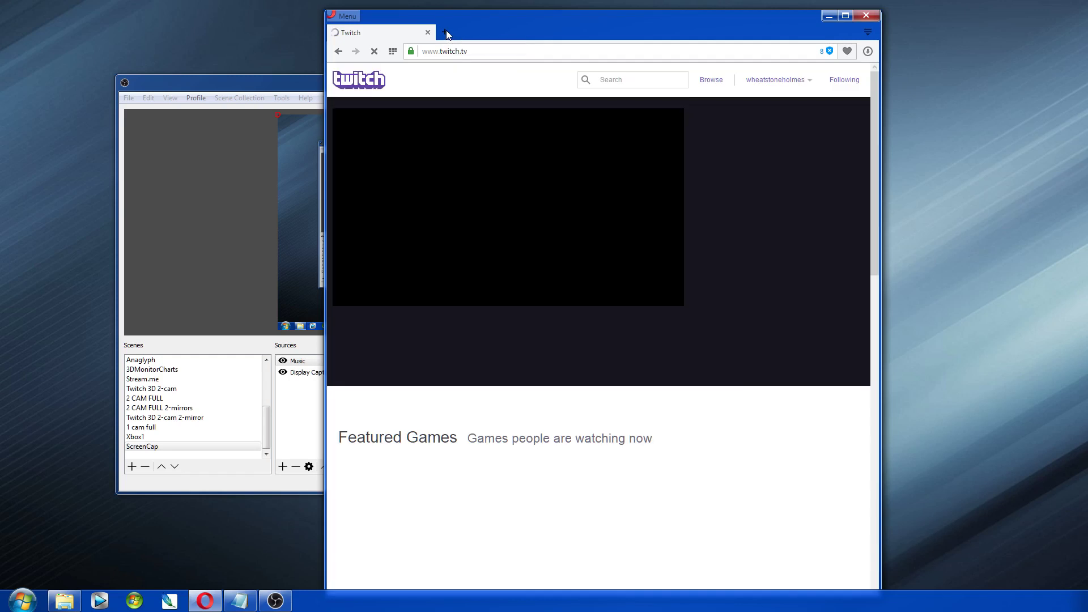
click(446, 32)
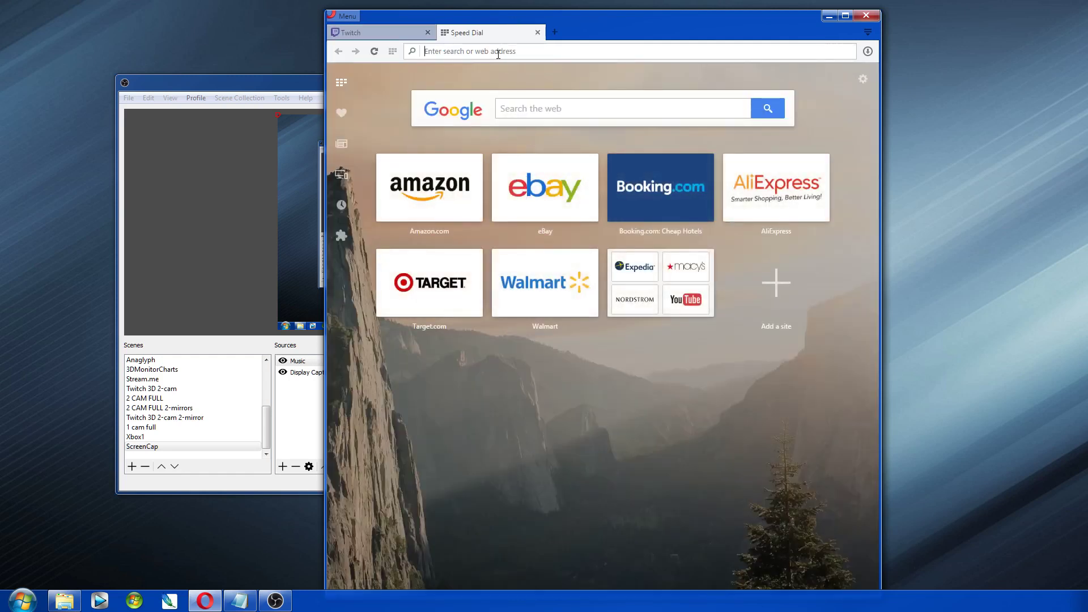
text(st)
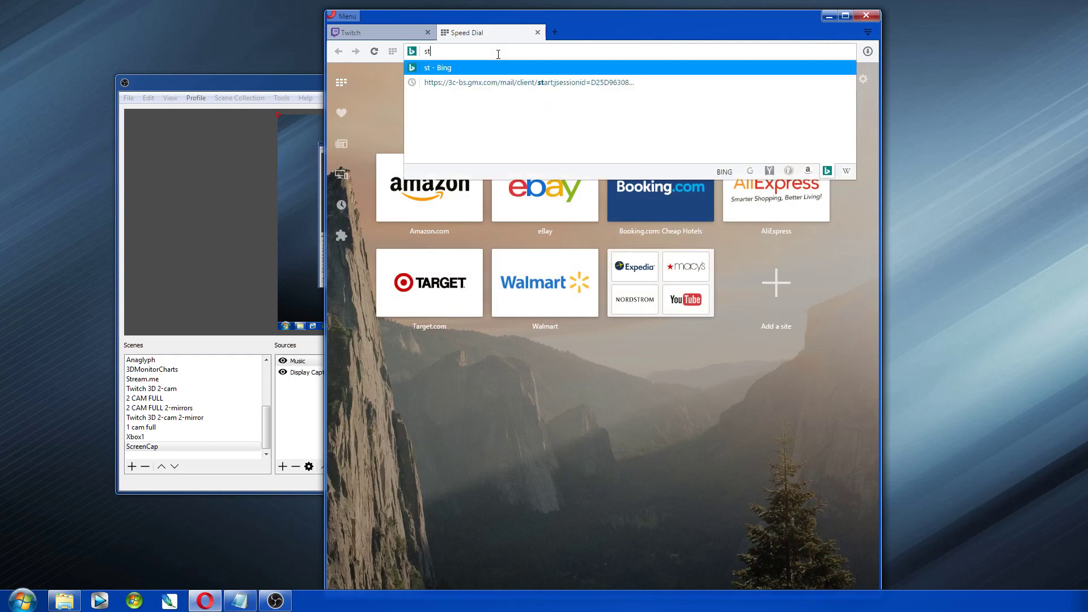
text(reaml)
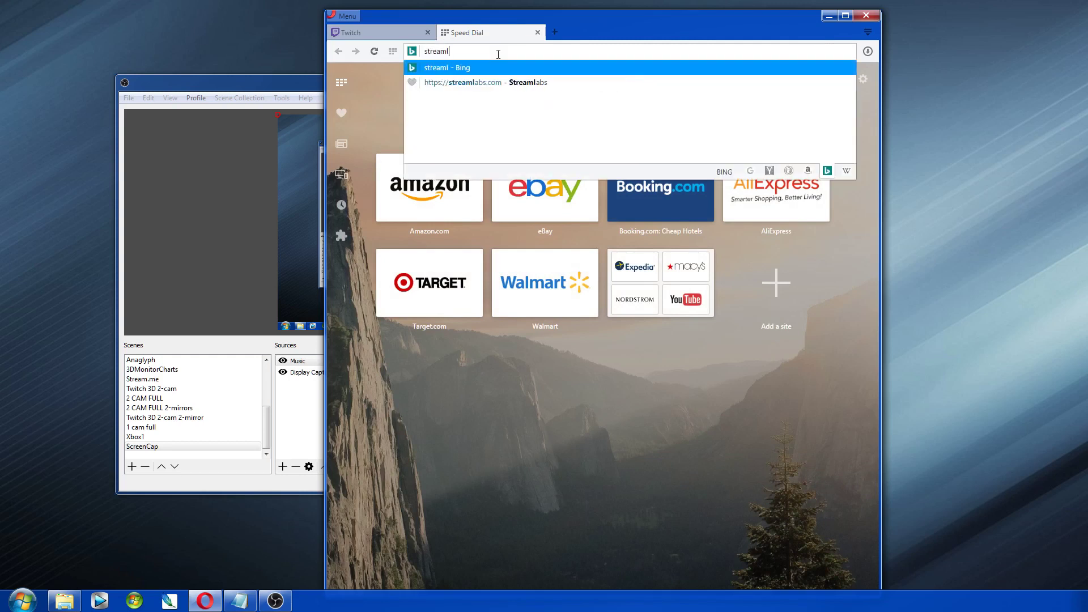
text(abs.com)
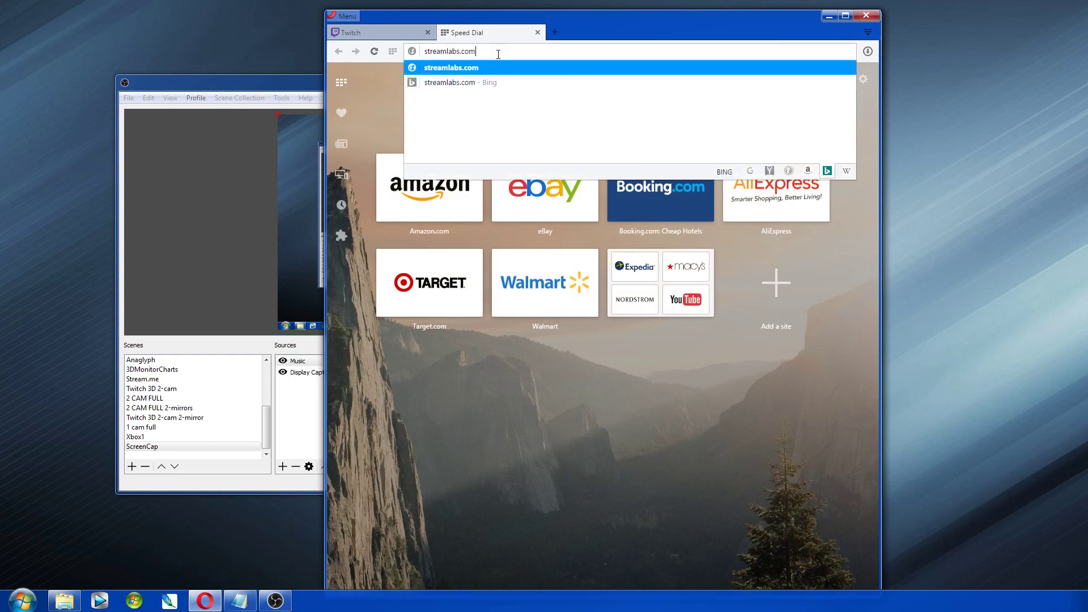
key(Return)
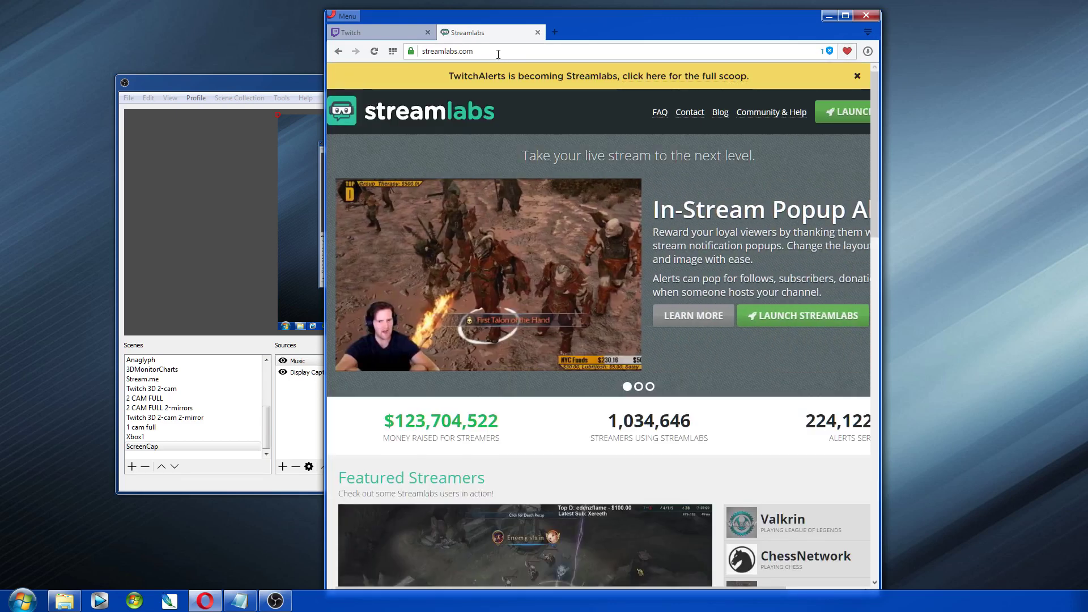
Step: Maximize Opera, sign in to Streamlabs with Twitch, and open the Chat Box widget page
double_click(707, 17)
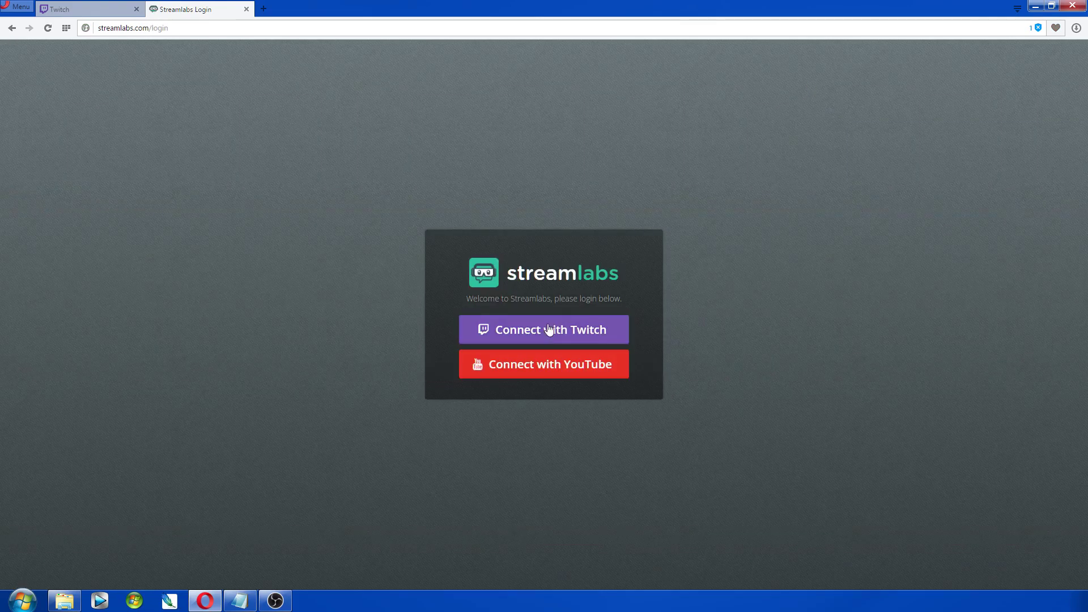
click(547, 329)
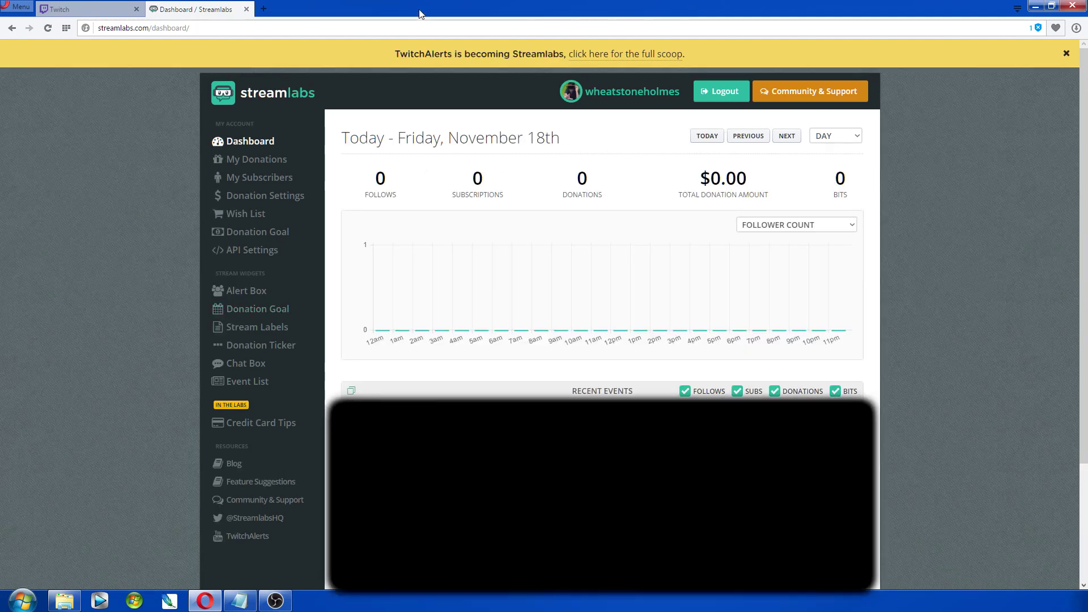
click(238, 363)
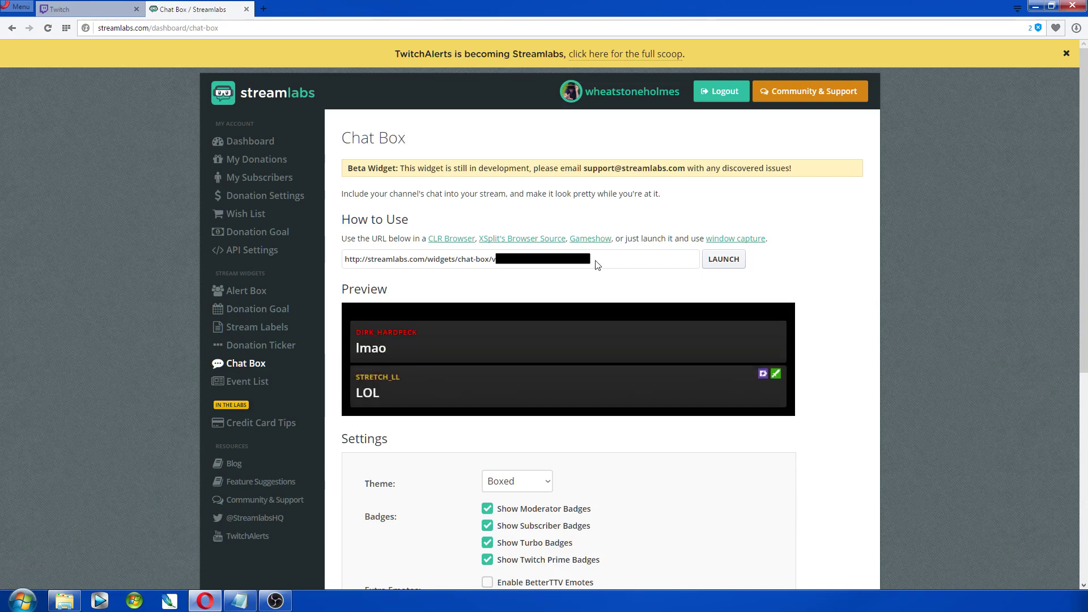
Step: Copy the Chat Box widget URL and minimize Opera to return to OBS
drag(590, 265, 343, 258)
click(346, 259)
right_click(391, 261)
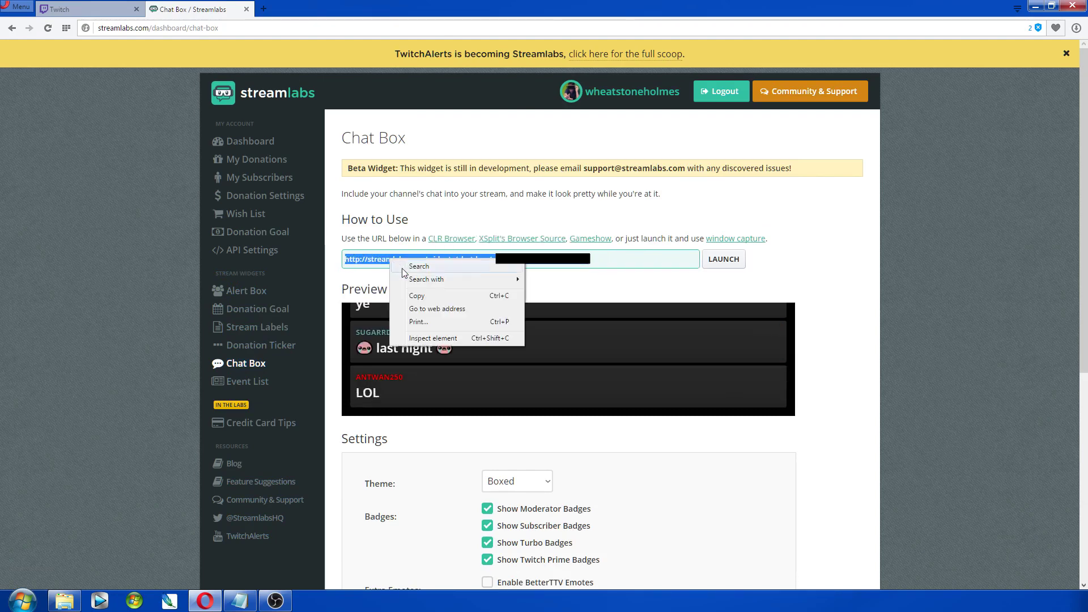
click(417, 295)
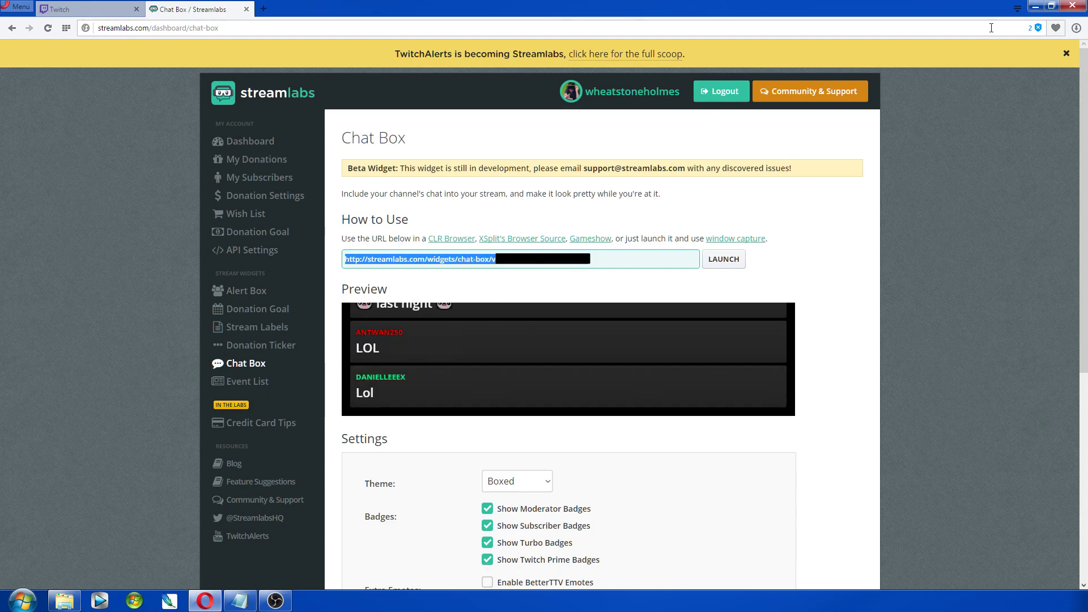
click(1033, 8)
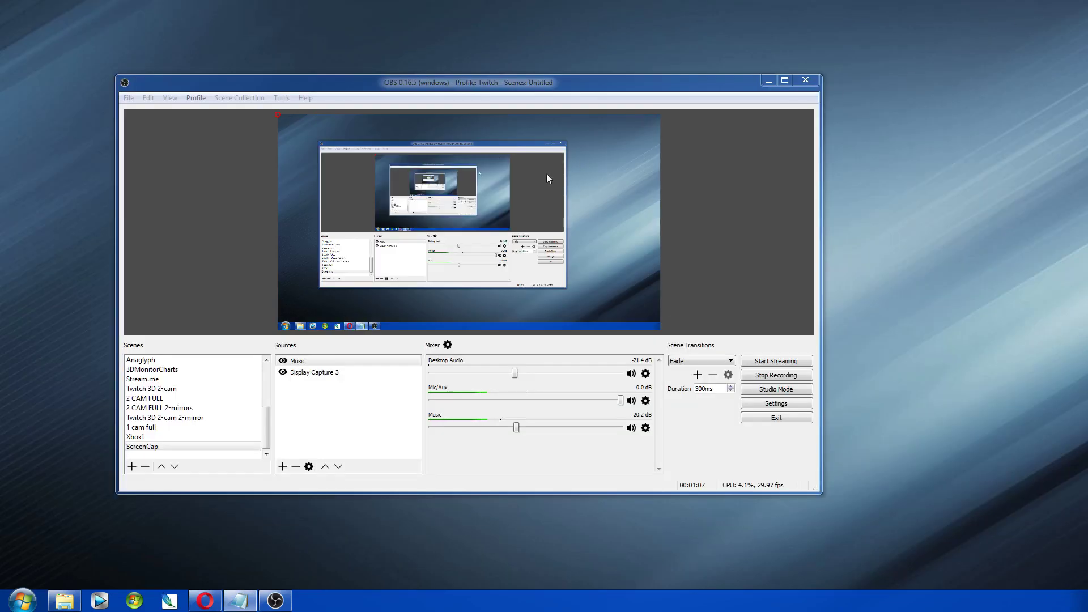
Step: Add a Browser source named 'Chat' to the ScreenCap scene
click(282, 466)
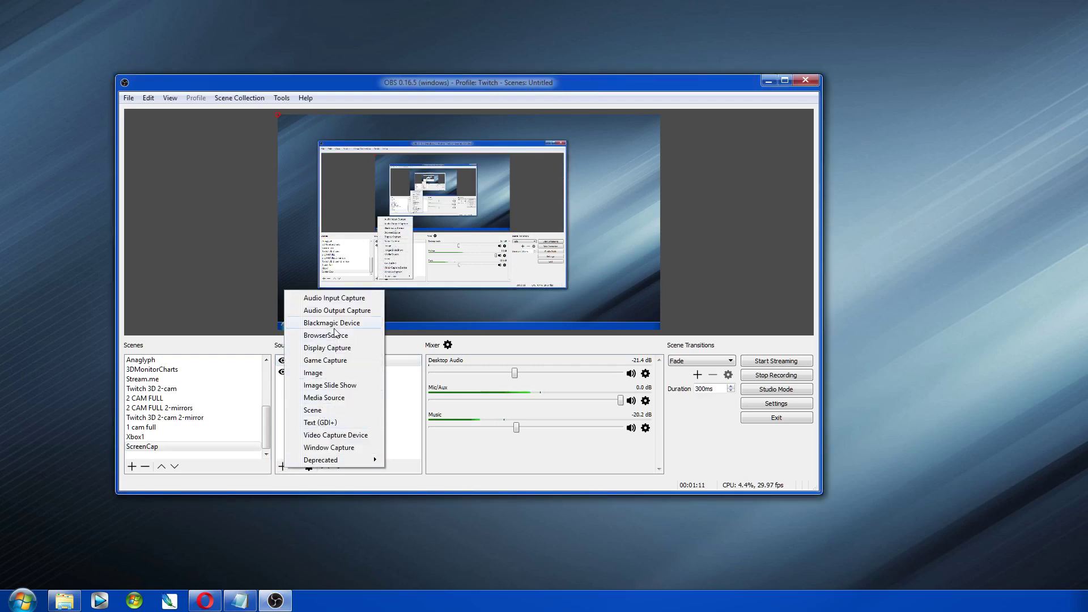
click(322, 335)
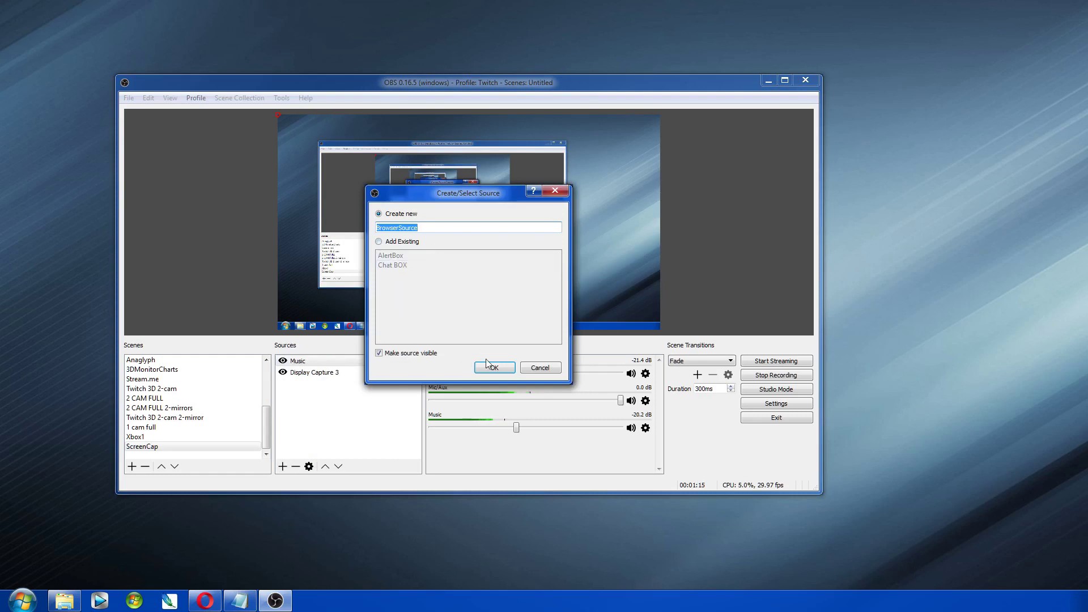
text(Chat)
key(Return)
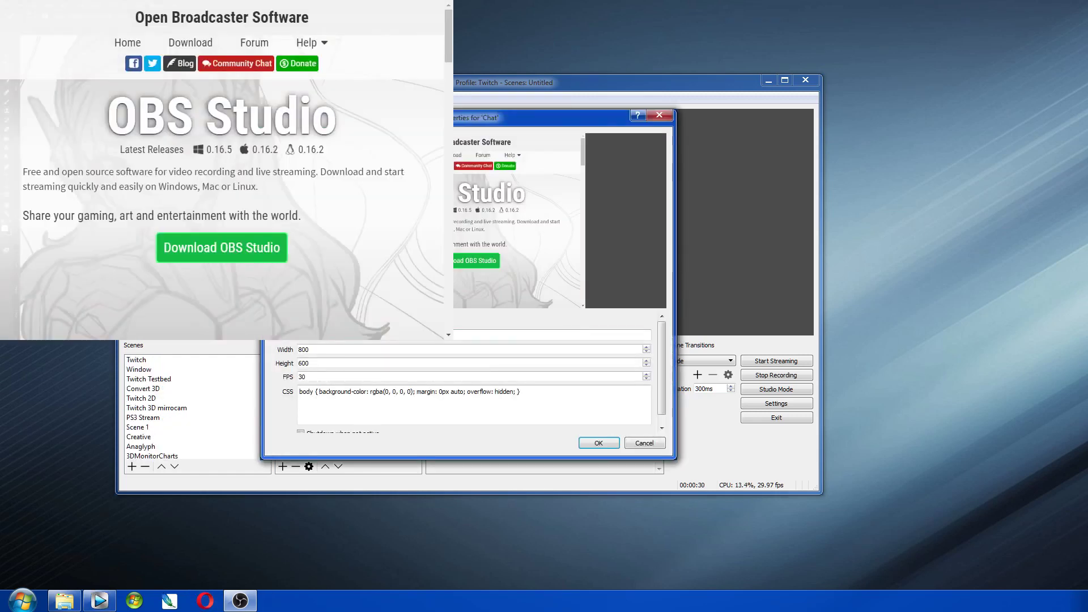
Step: Replace the Chat source's obsproject URL with the pasted Streamlabs chat box URL and apply
drag(567, 117, 929, 232)
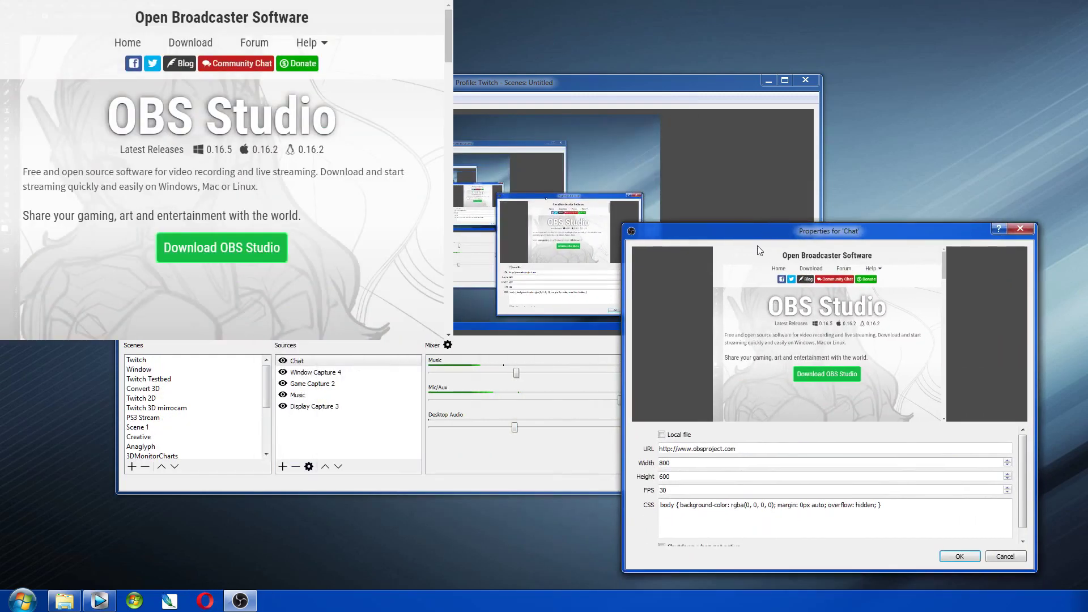
drag(735, 449, 659, 449)
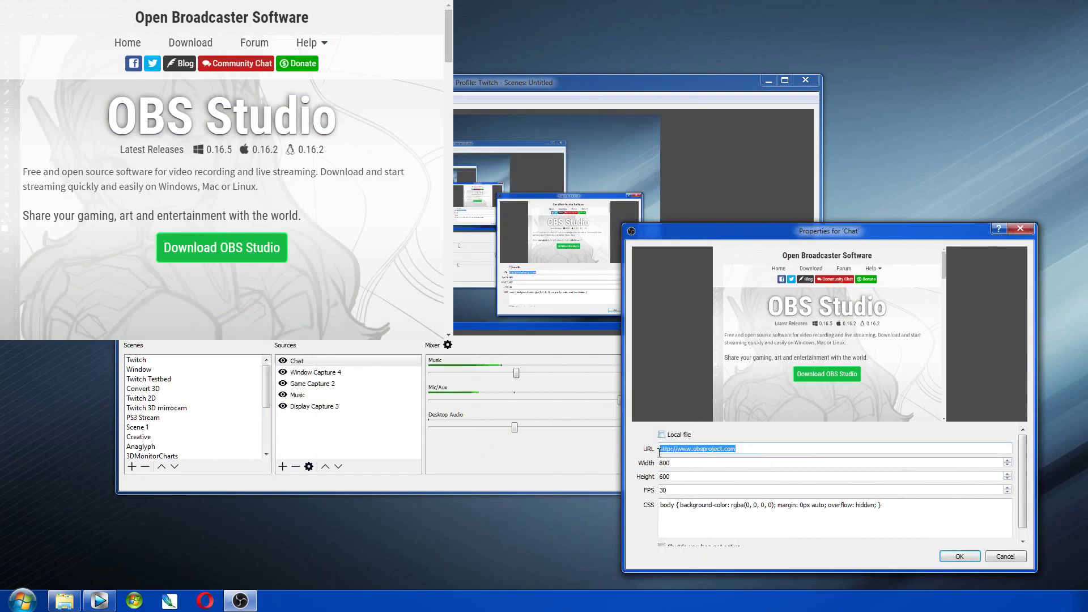
right_click(707, 451)
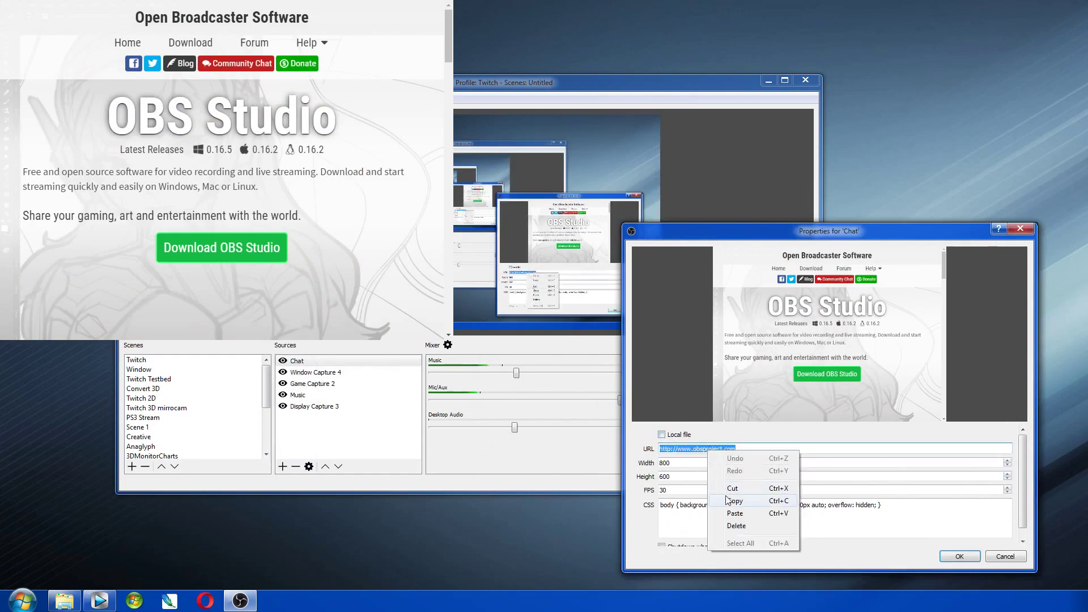
click(732, 513)
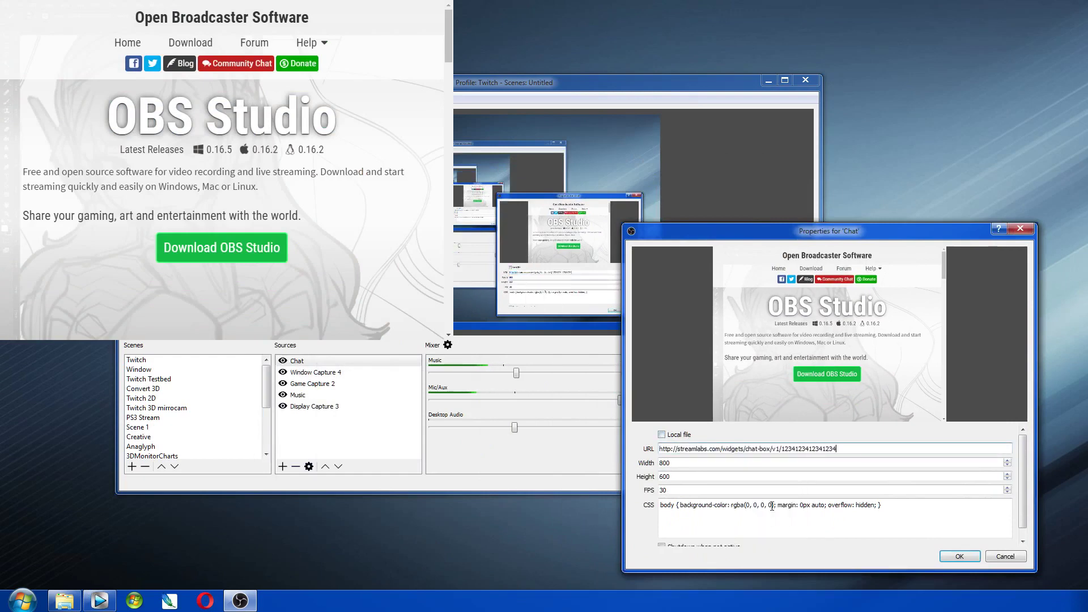
click(952, 555)
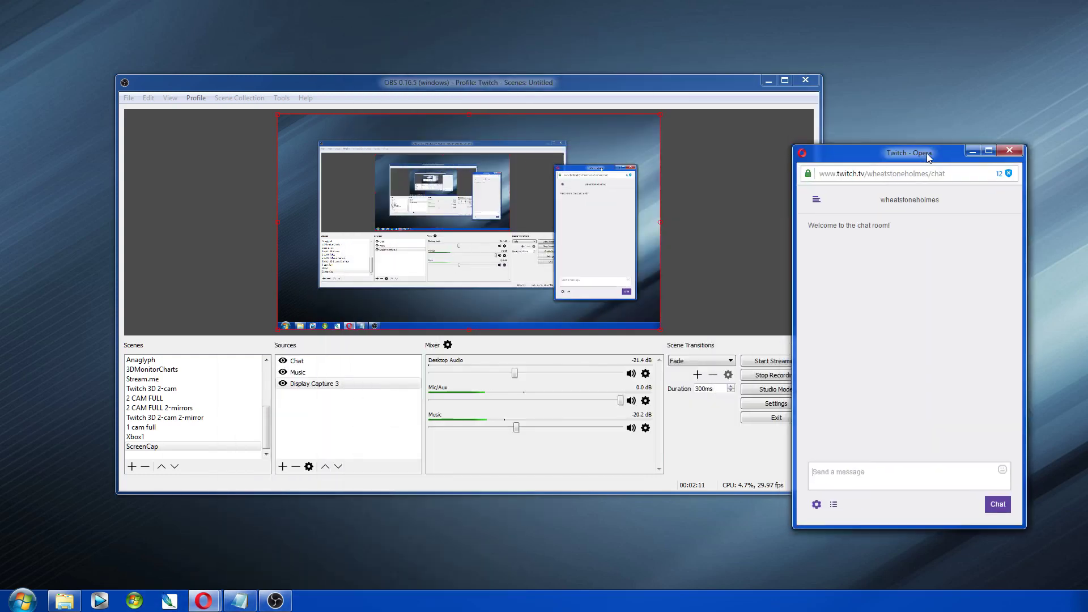
Step: Nudge the Twitch chat window left and send 'Hello!' in the chat
drag(984, 160, 974, 159)
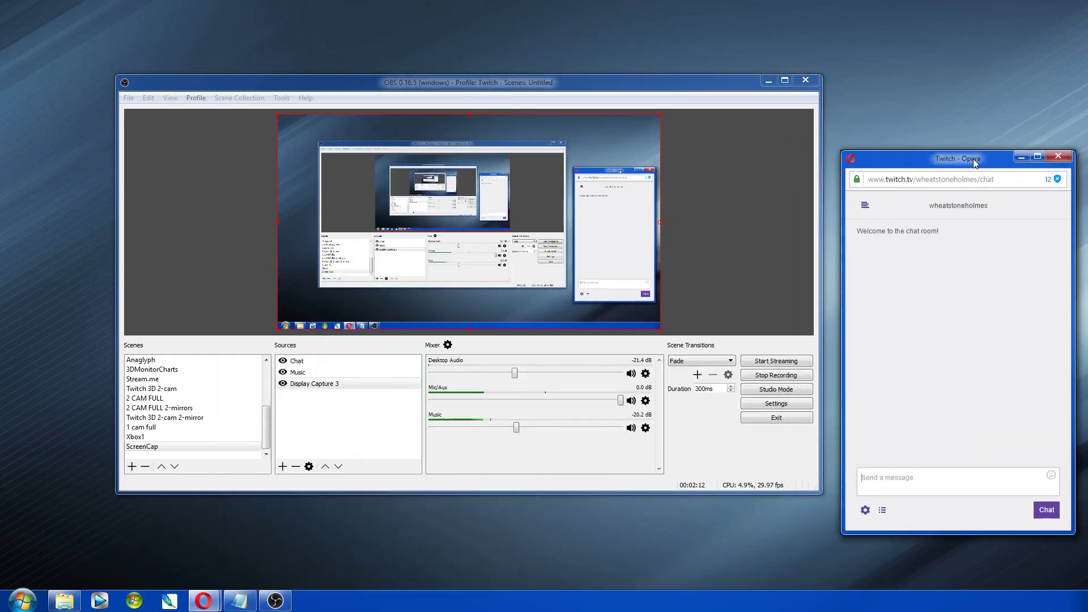
click(894, 479)
text(Hello!)
key(Return)
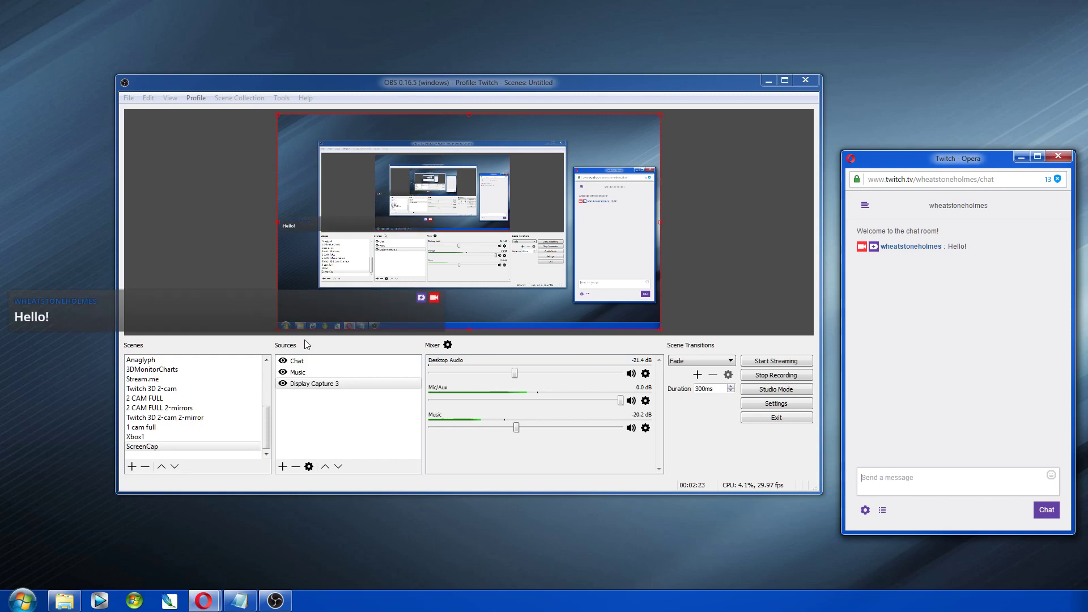
Step: Enlarge the Chat source and move it down to the bottom of the canvas
click(298, 364)
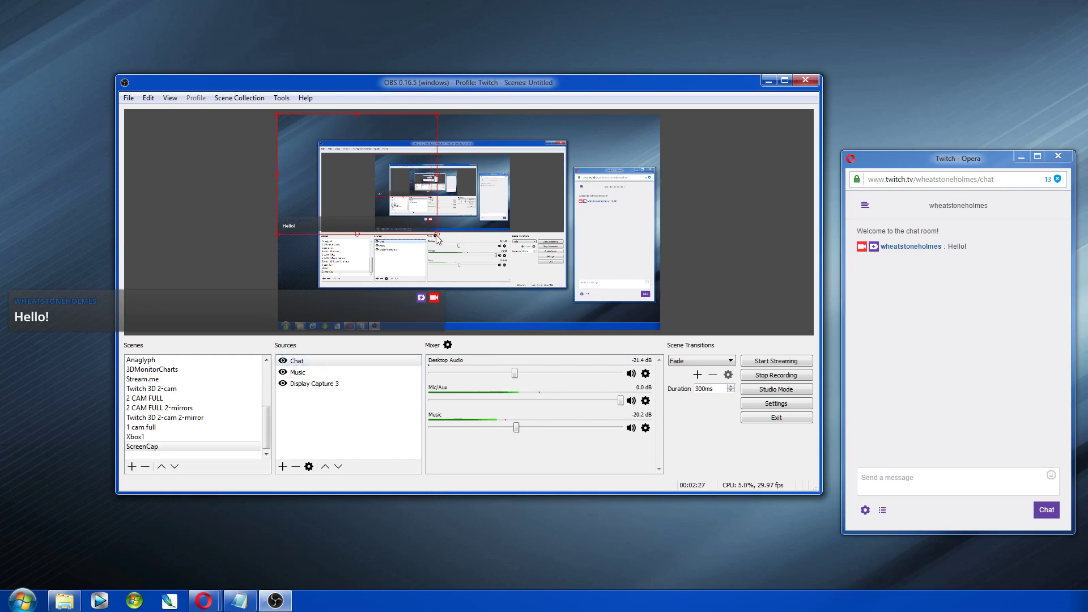
drag(436, 235, 413, 288)
drag(430, 189, 432, 231)
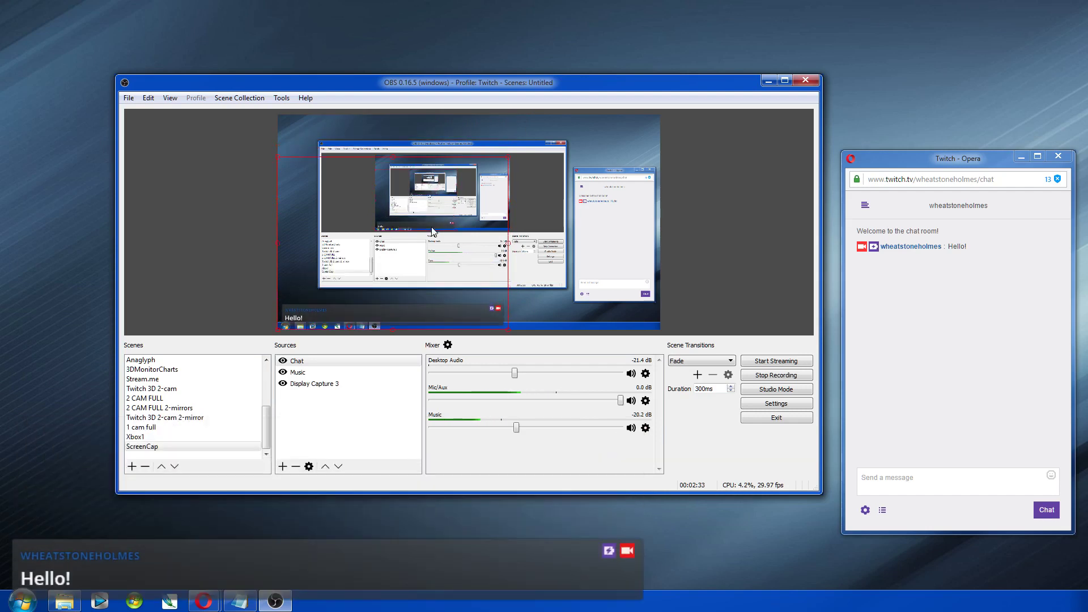
click(908, 489)
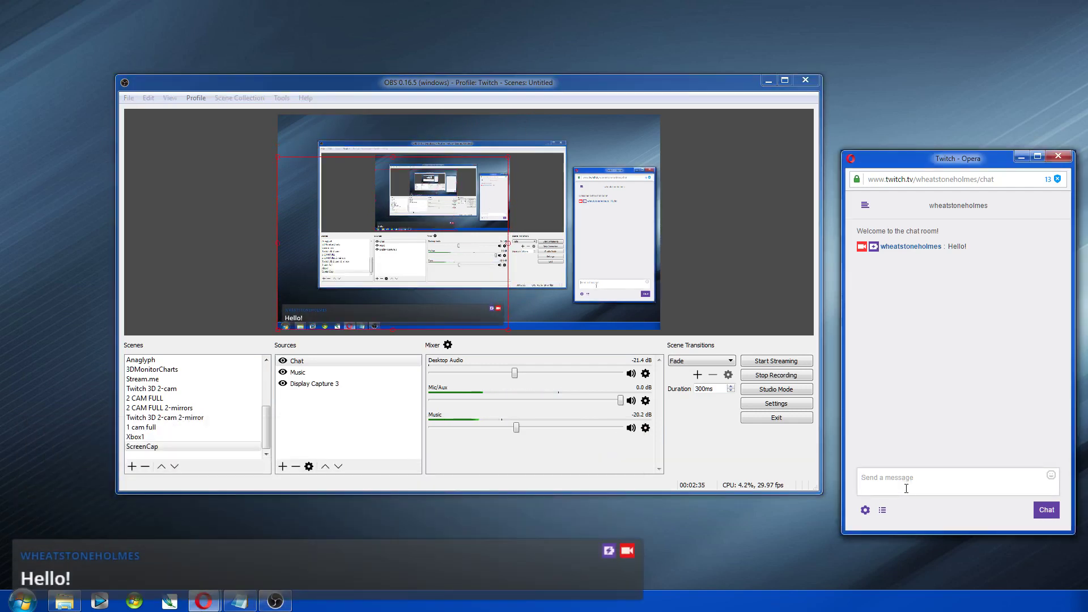
Step: Send the messages 'test2' and 'test3' in the Twitch chat
text(test2)
key(Return)
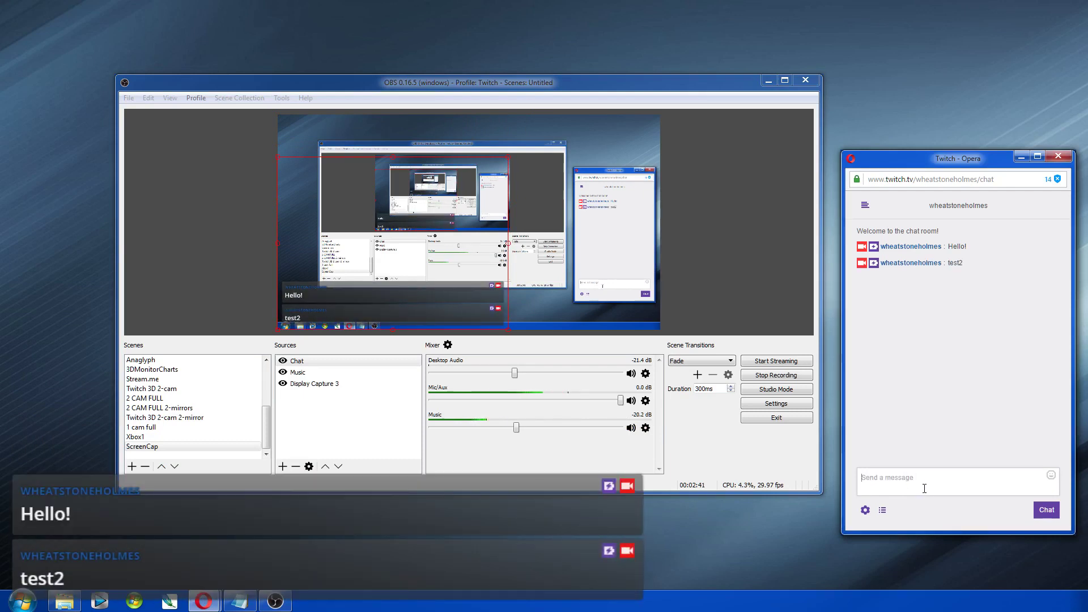
text(test3)
key(Return)
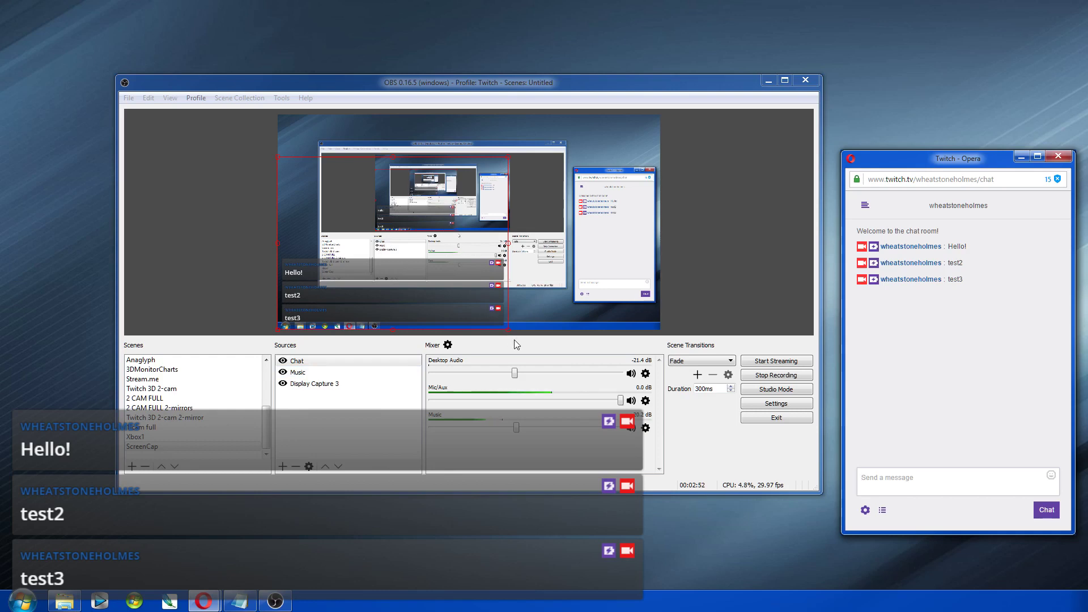
Step: Shrink the Chat source, move it lower, then enlarge it again and reselect it
drag(508, 334, 410, 256)
drag(360, 202, 342, 241)
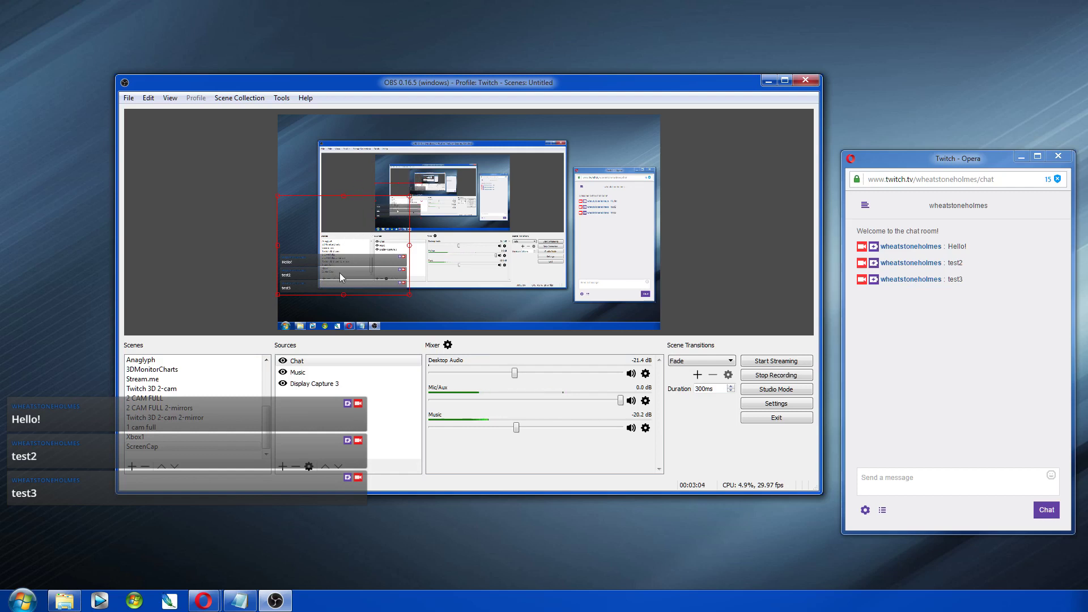
drag(410, 294, 460, 333)
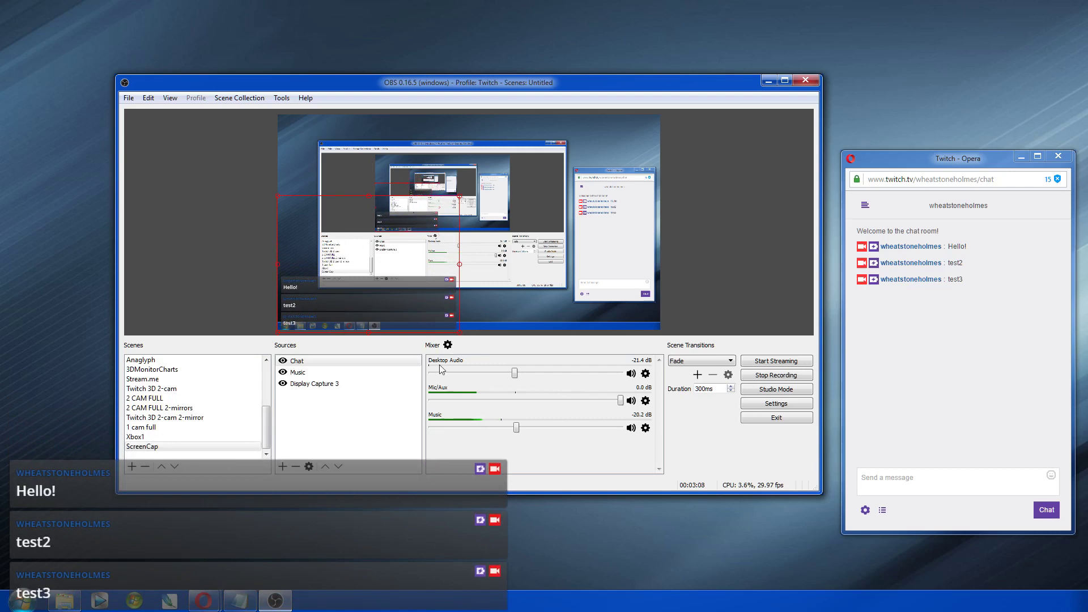
click(301, 362)
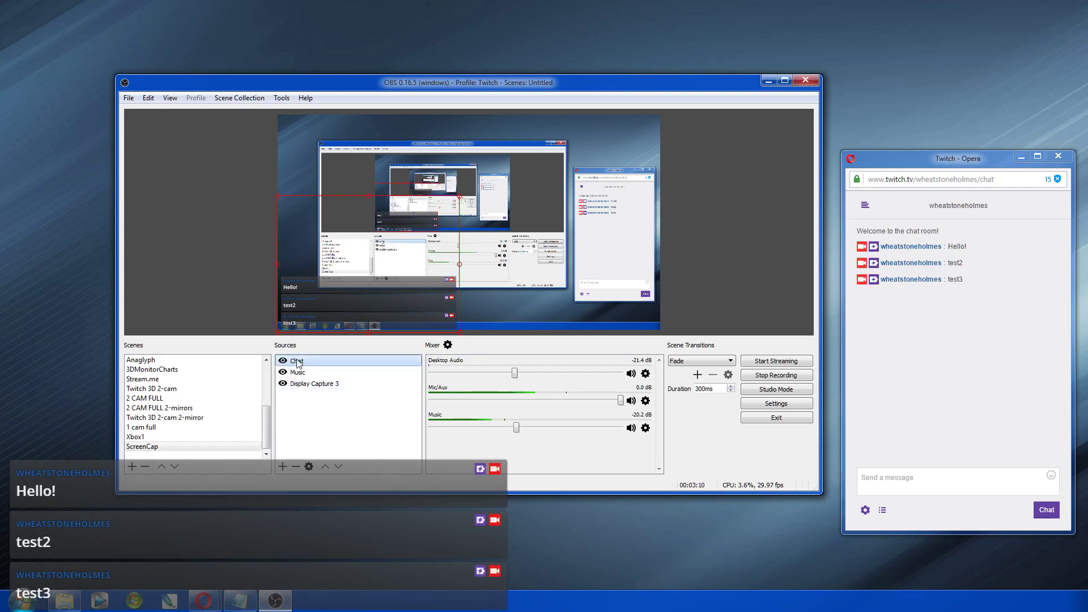
Step: Open the Chat source's Edit Transform dialog and move it aside
right_click(302, 361)
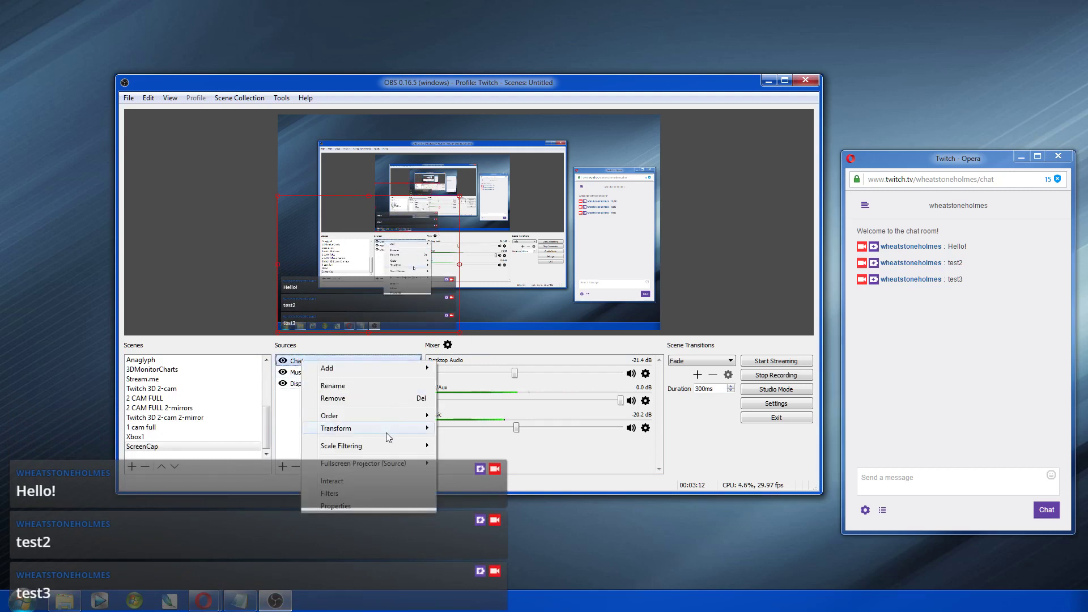
mouse_move(386, 432)
click(477, 431)
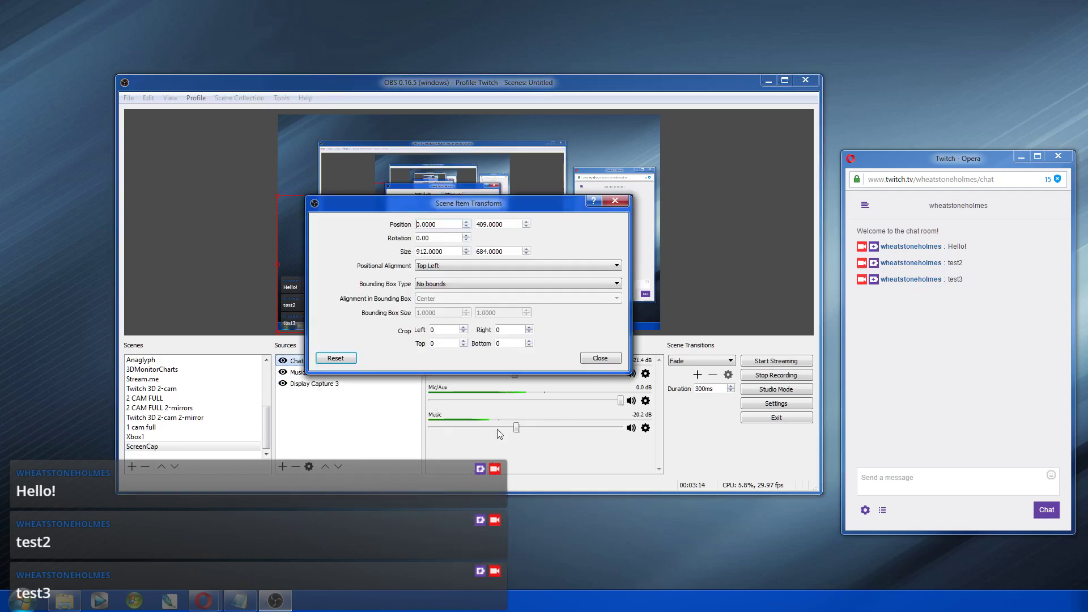
drag(438, 211, 656, 333)
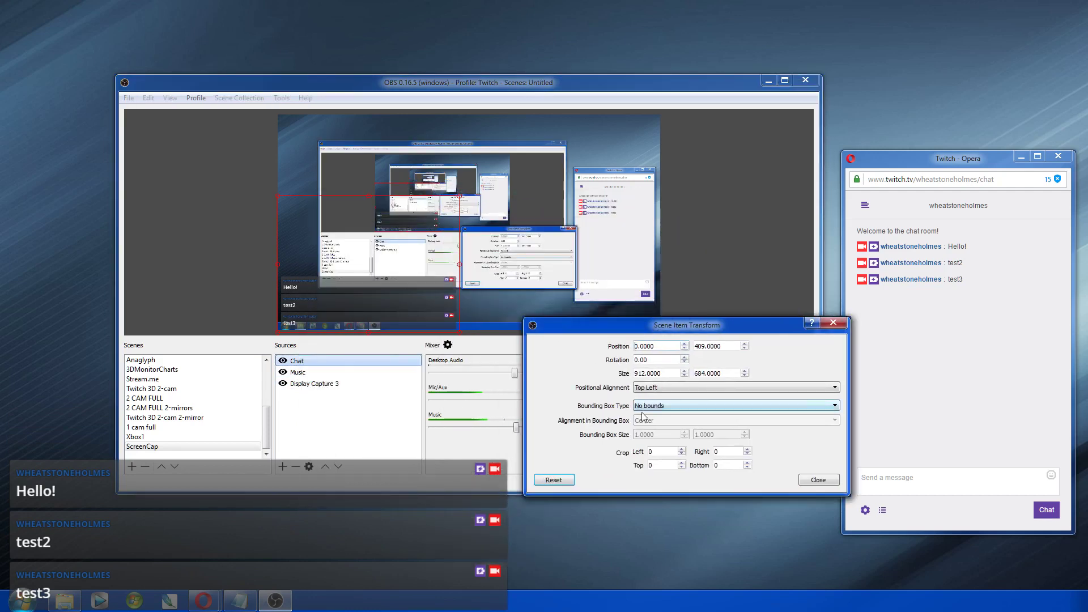
Step: Set the Chat source's top crop to 428 and close the transform dialog
double_click(657, 466)
text(300)
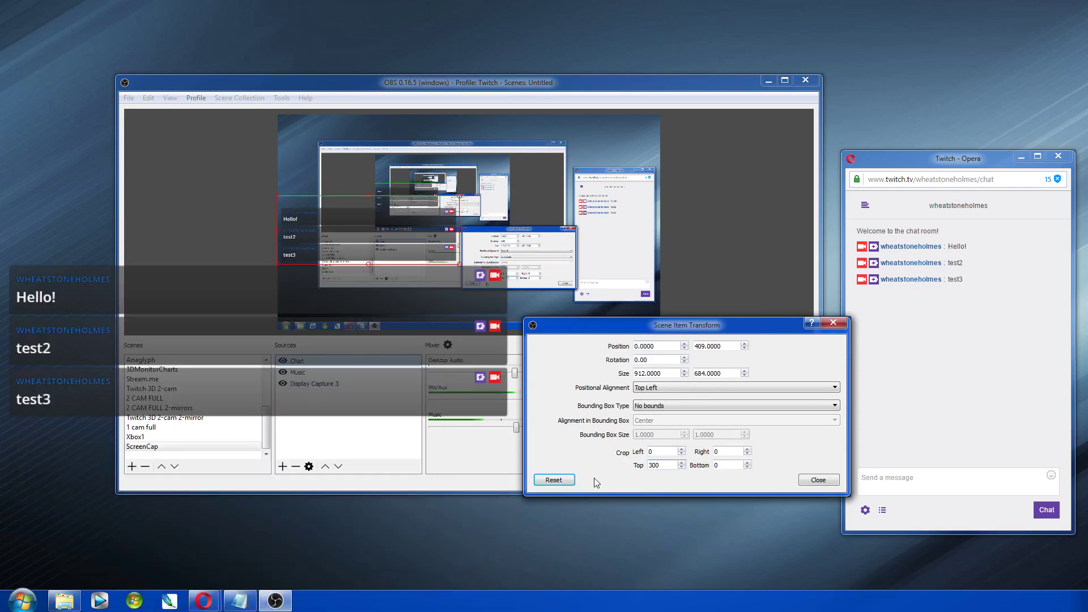
key(BackSpace)
key(BackSpace)
key(Home)
text(400)
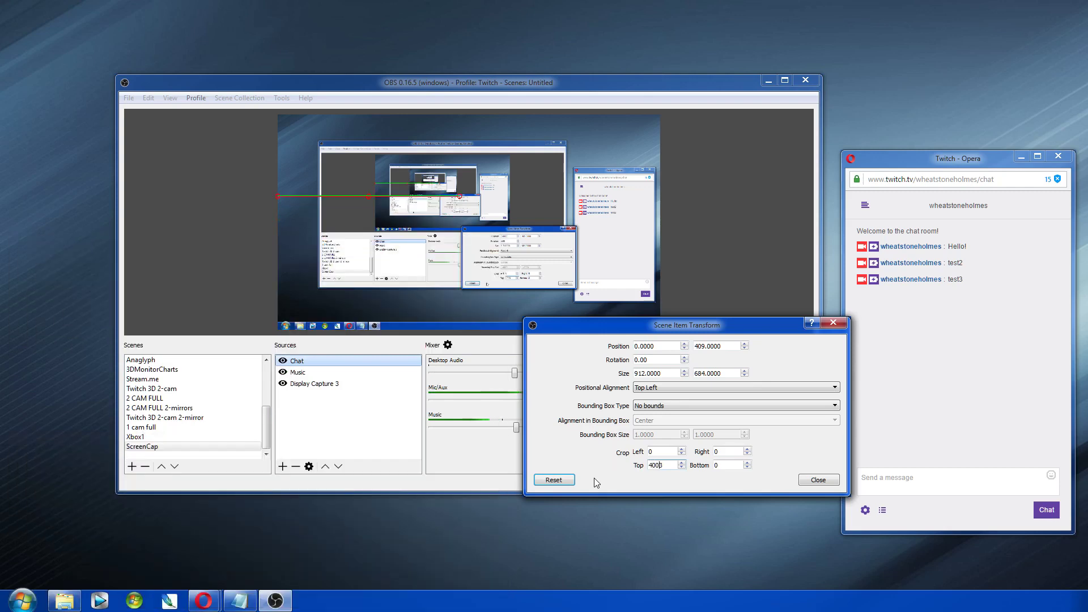
key(Delete)
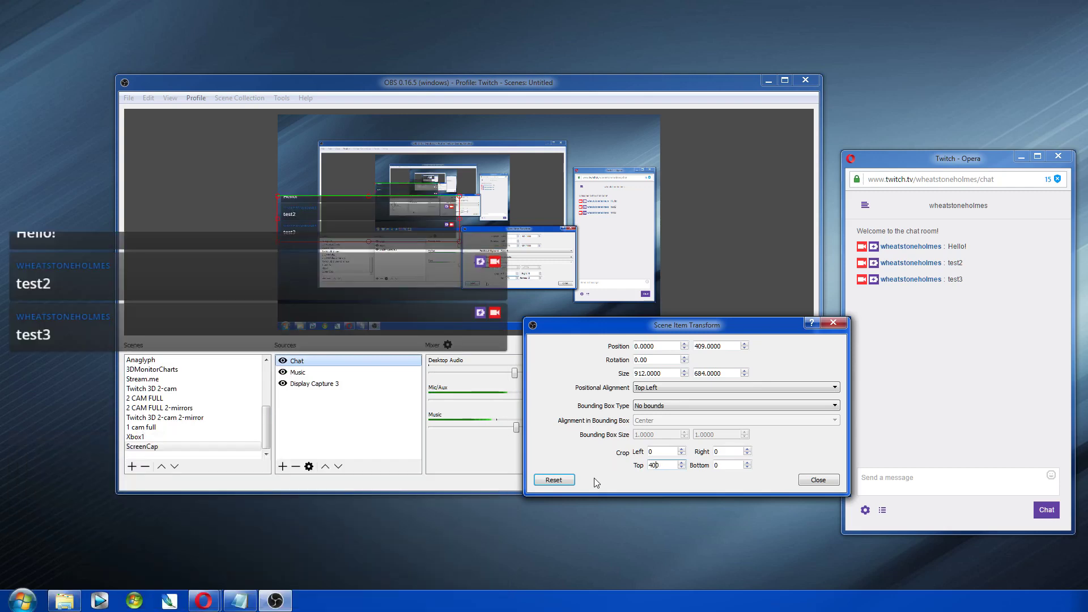
text(3)
key(Delete)
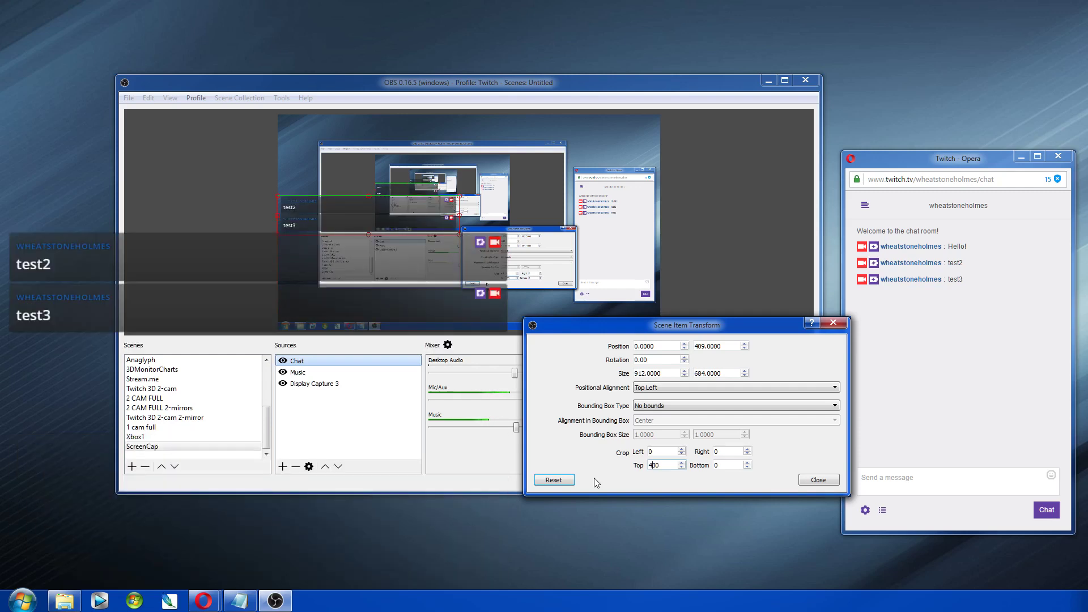
text(2)
key(Delete)
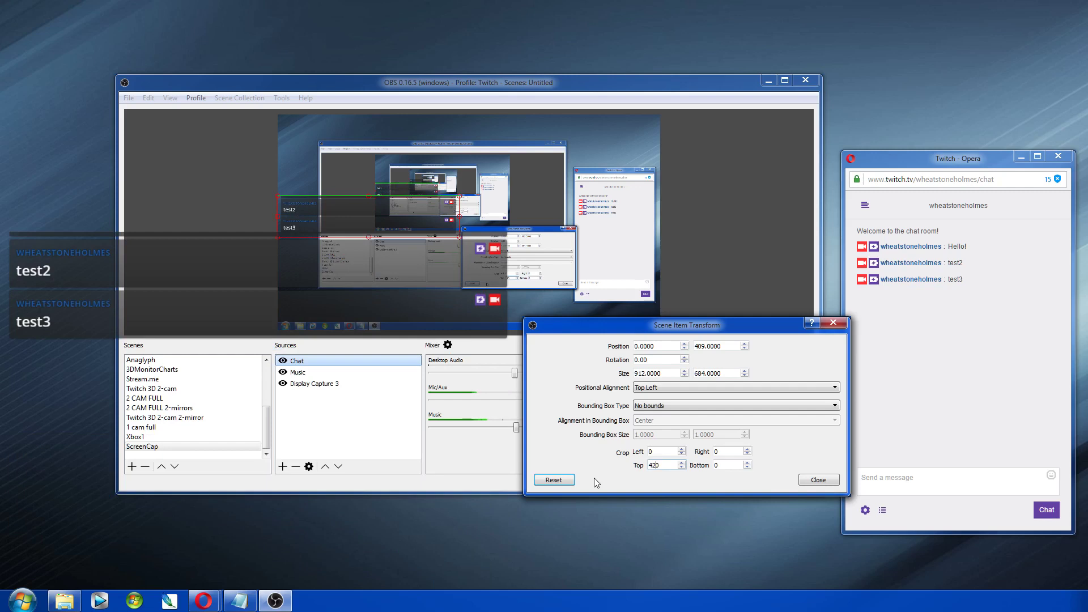
key(BackSpace)
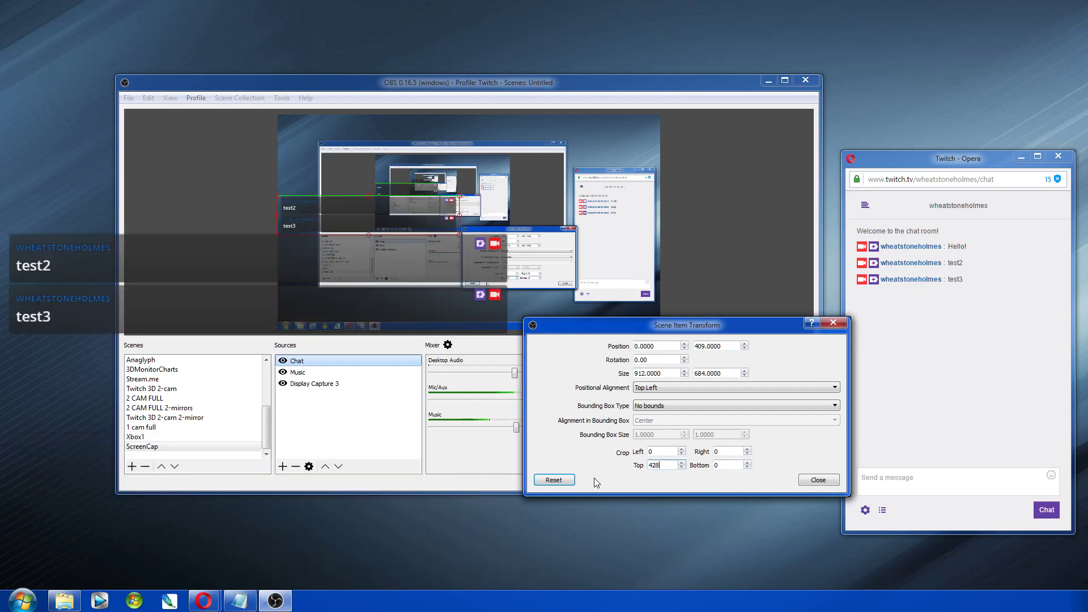
click(819, 479)
Step: Lower the Chat source, send 'test 3' and 'Hello' in Twitch chat, and stretch Chat taller
drag(334, 227, 332, 319)
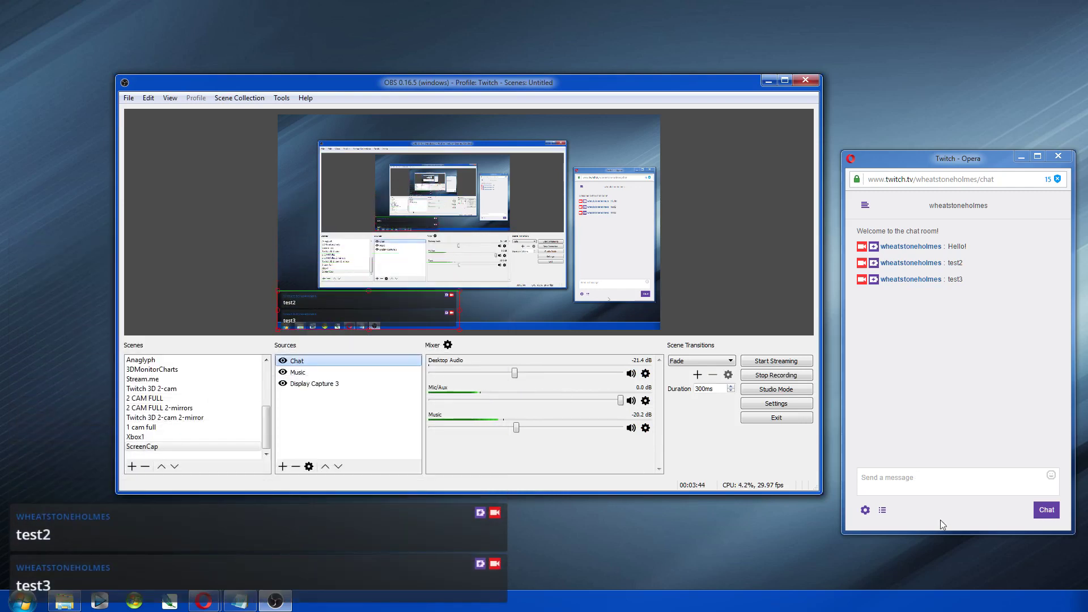
click(900, 483)
text(t)
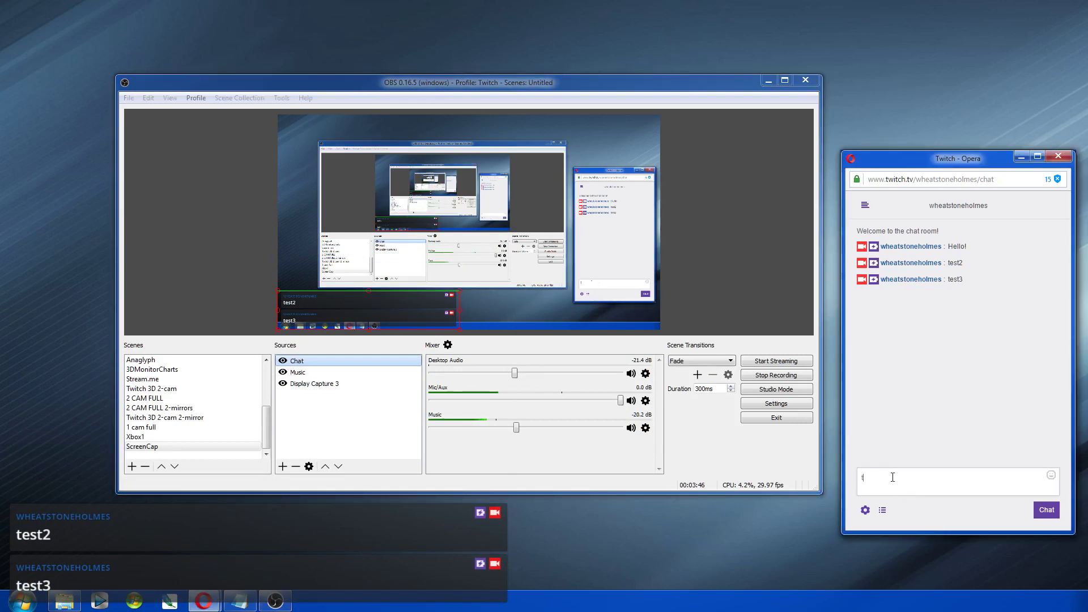
text(est 3)
key(Return)
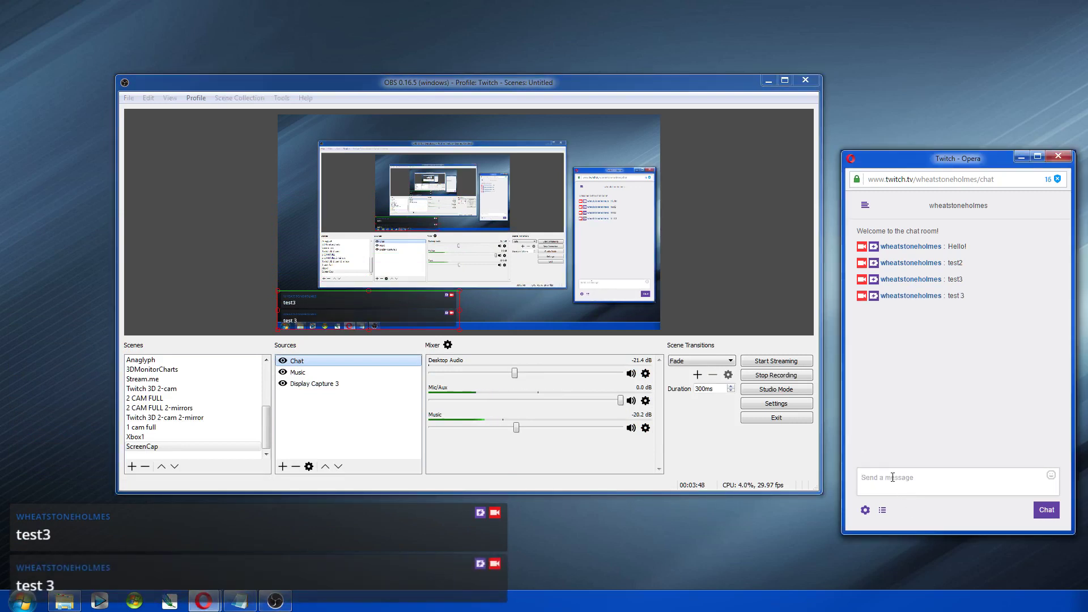
text(Hello)
key(Return)
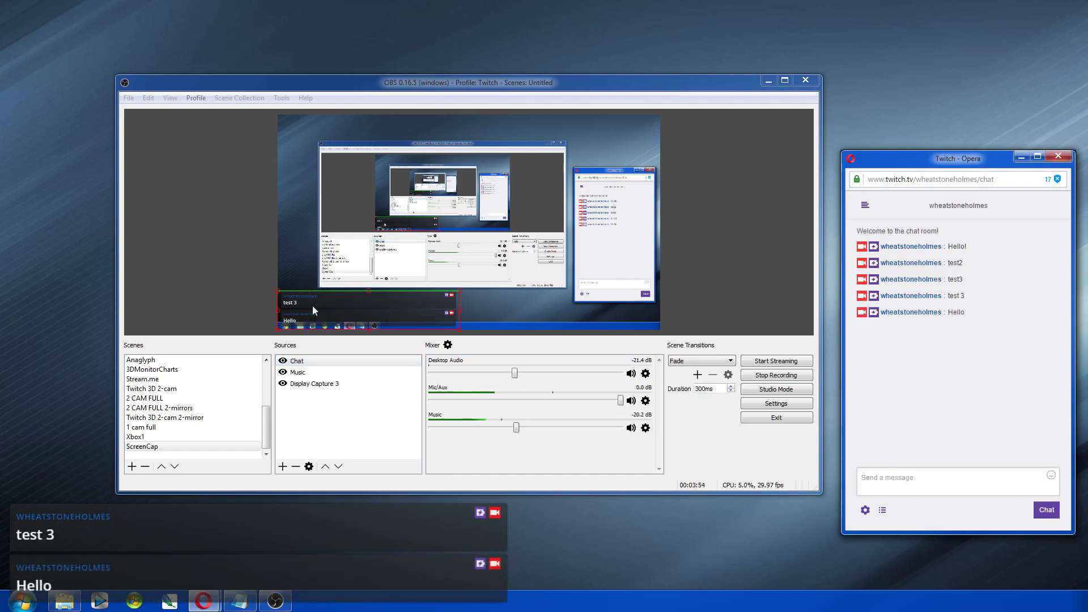
mouse_move(366, 290)
mouse_down()
mouse_move(366, 243)
mouse_move(366, 294)
mouse_up()
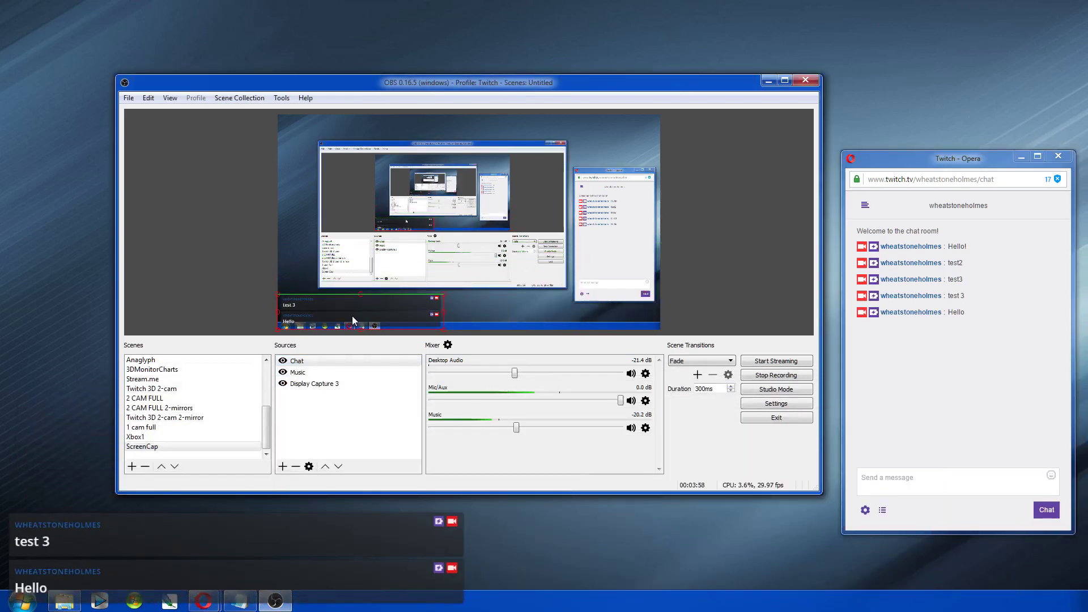
right_click(299, 359)
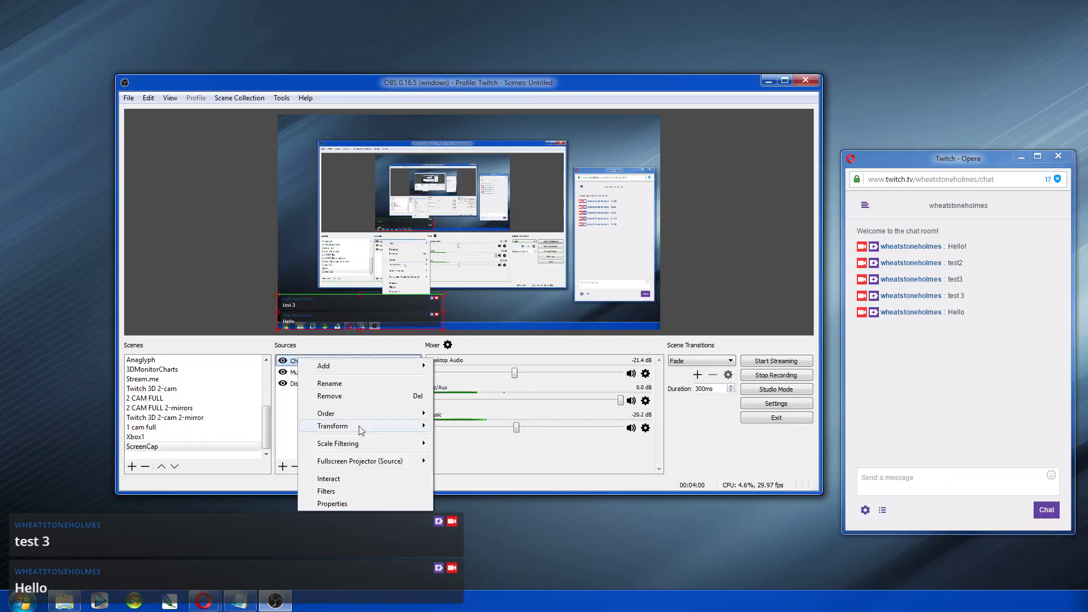
Step: Review the Chat source's transform settings, including the top crop of 428, and close them unchanged
mouse_move(359, 429)
click(473, 428)
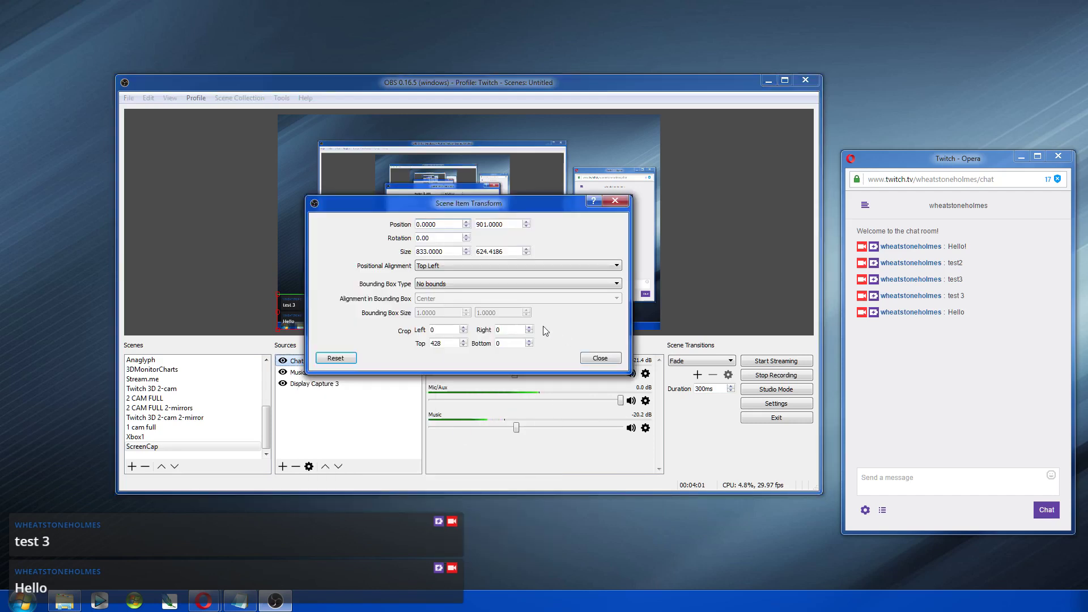
double_click(438, 343)
key(Escape)
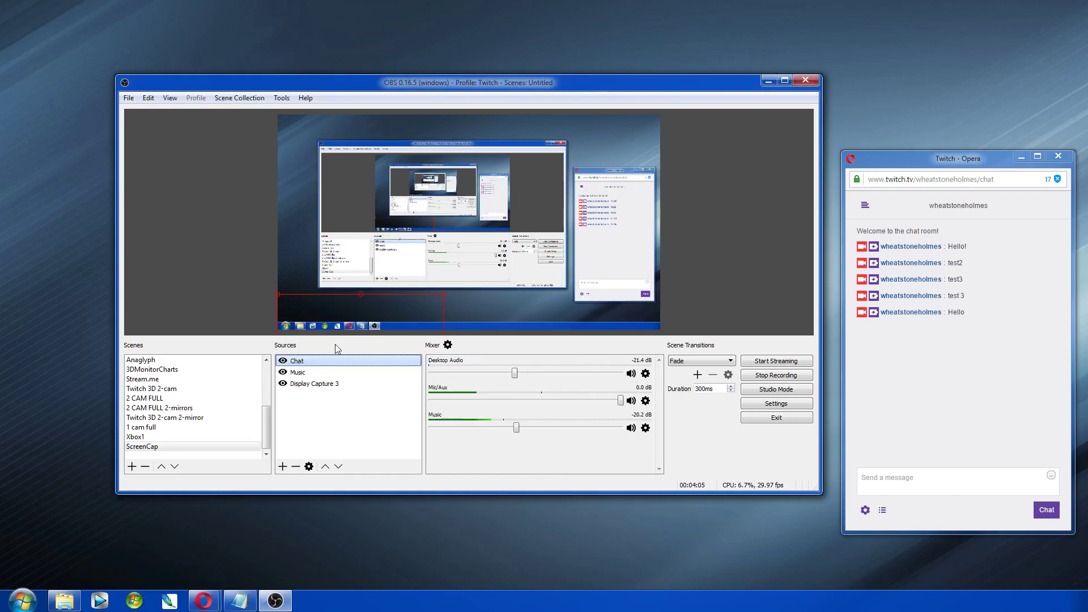
Step: Move the Chat source, shrink it by its corner, and place it at the scene's lower left
drag(349, 294, 356, 150)
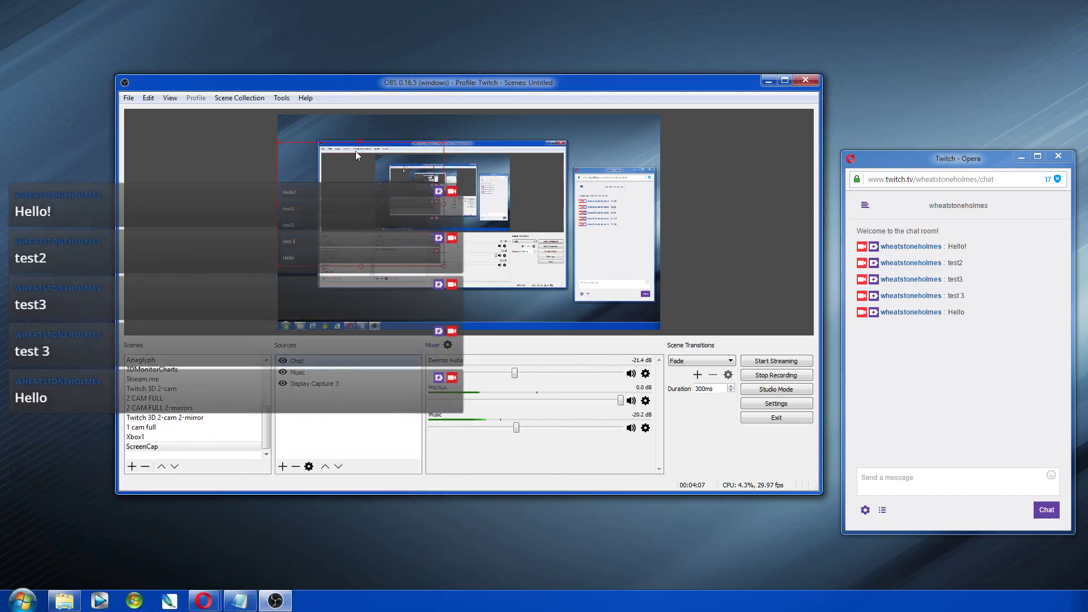
drag(444, 261, 396, 225)
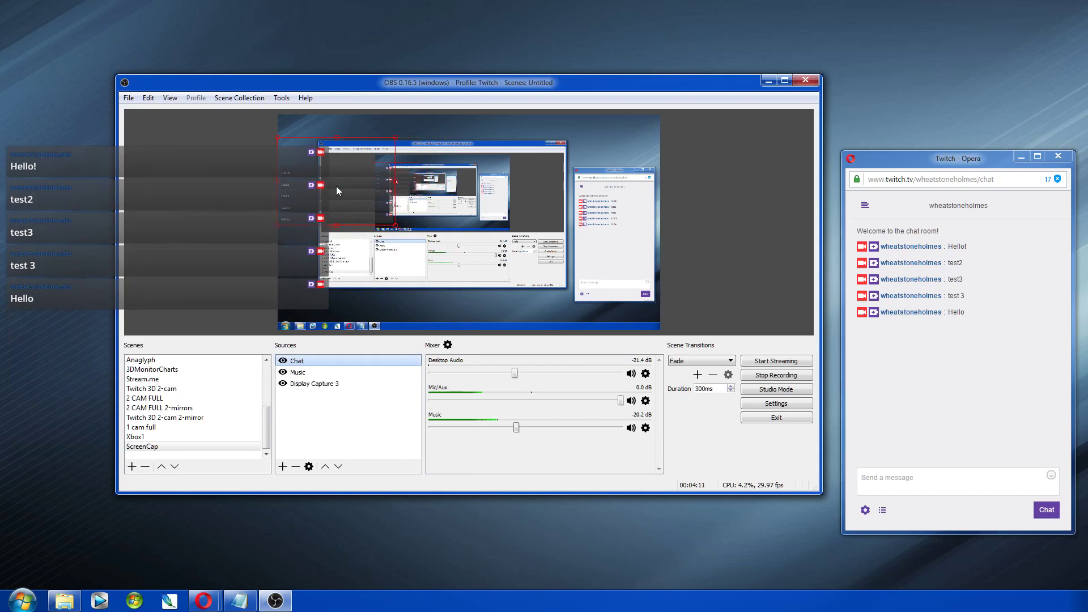
drag(336, 186, 346, 288)
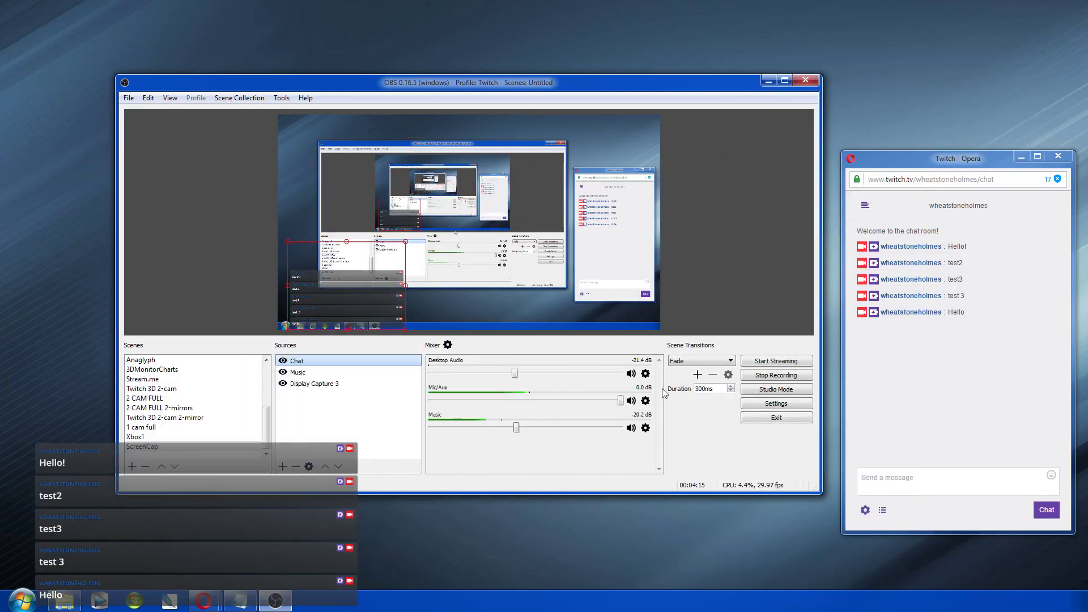
click(911, 487)
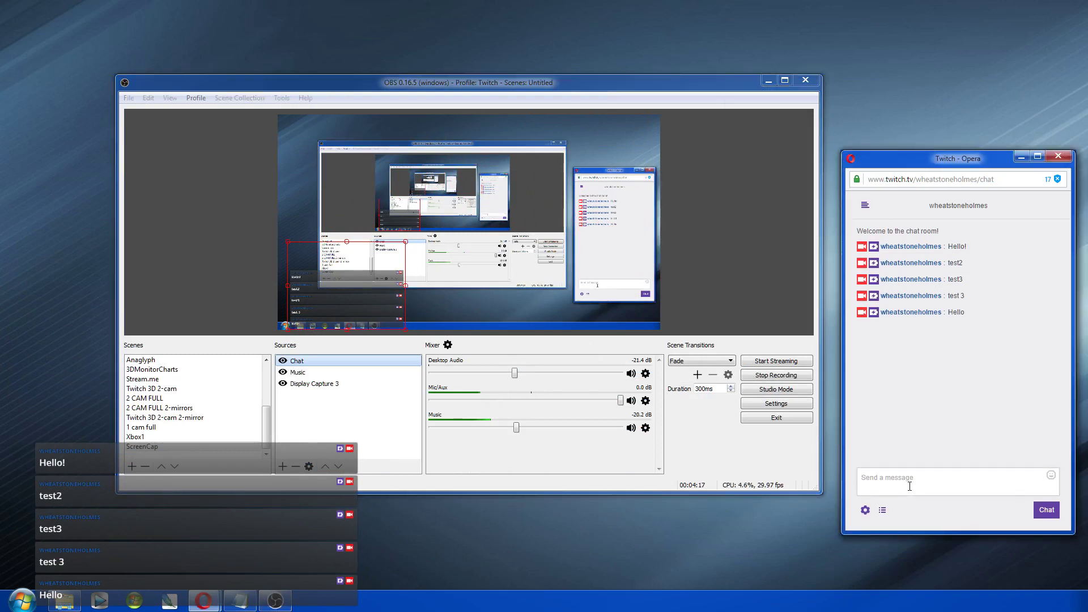
Step: Post 'Hello world', 'test1', 'test2' and 'test3' in the Twitch chat, one message at a time
text(Hello world)
key(Return)
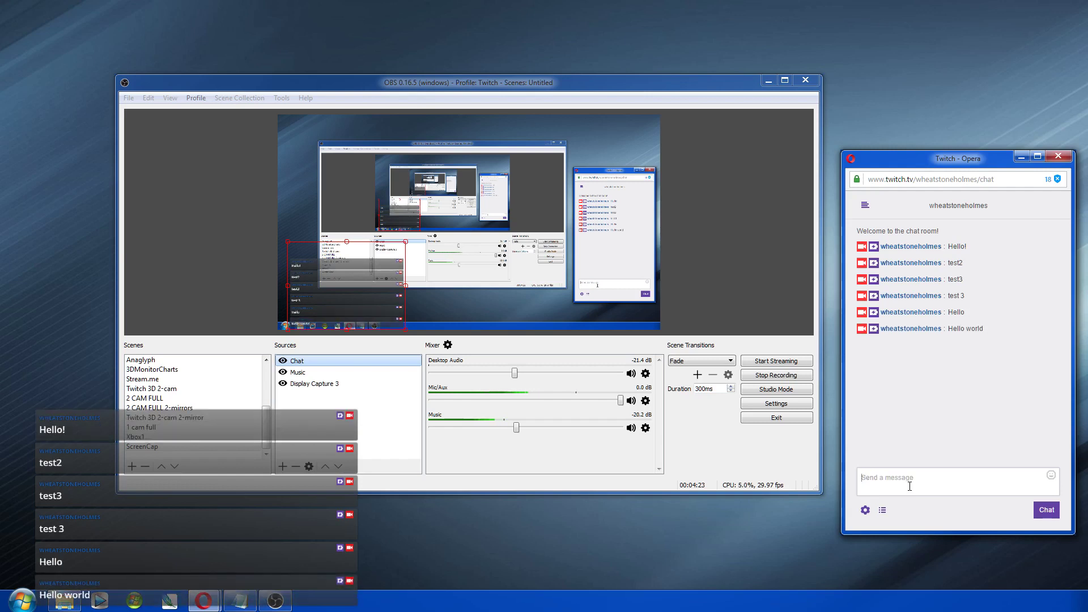
text(te)
key(Return)
text(te)
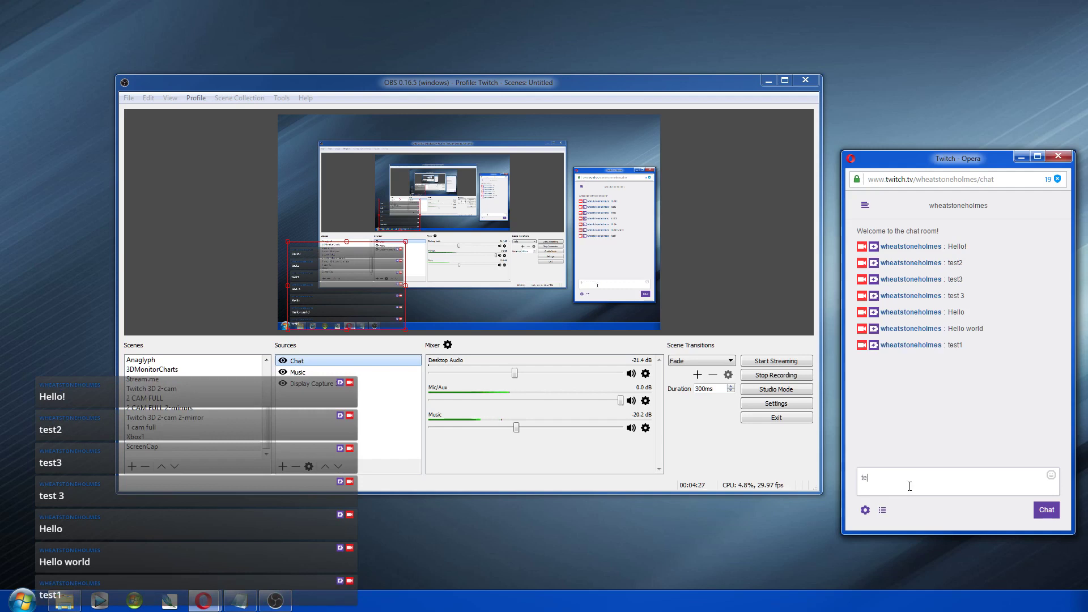
text(st2)
key(Return)
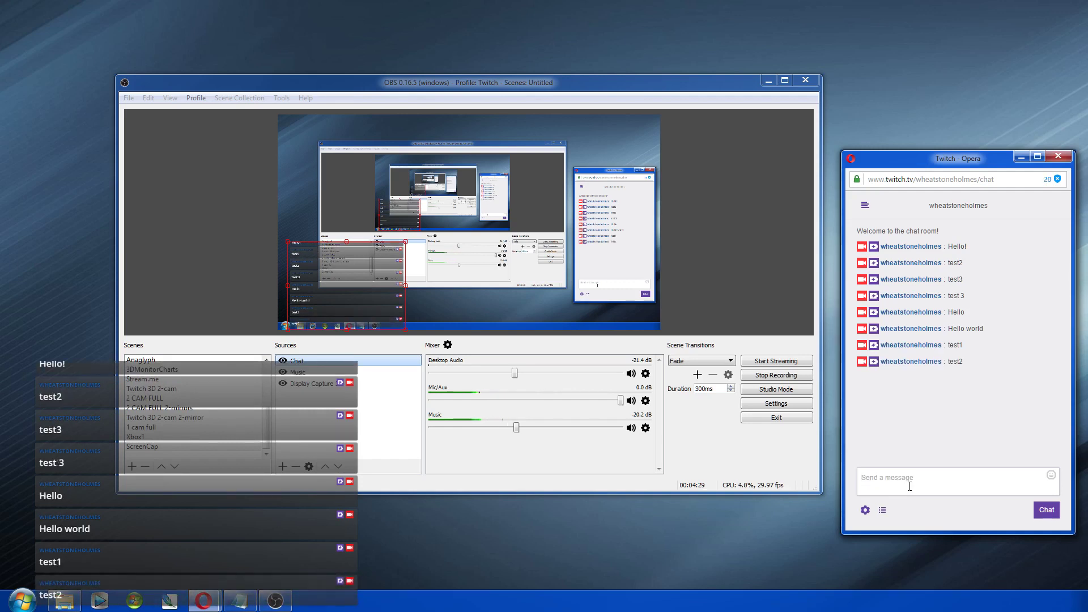
text(test3)
key(Return)
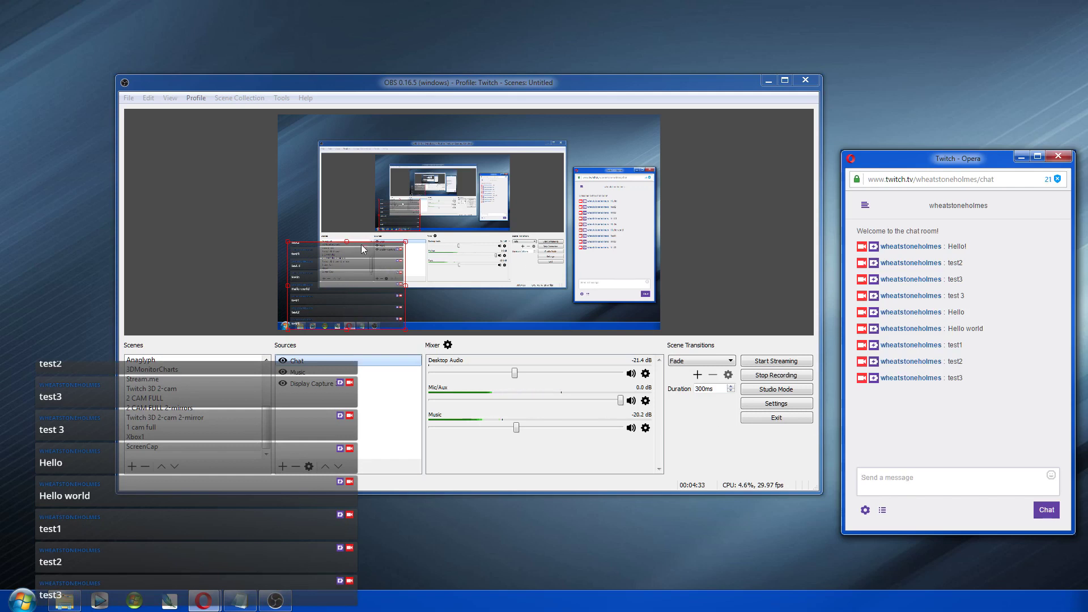
click(468, 307)
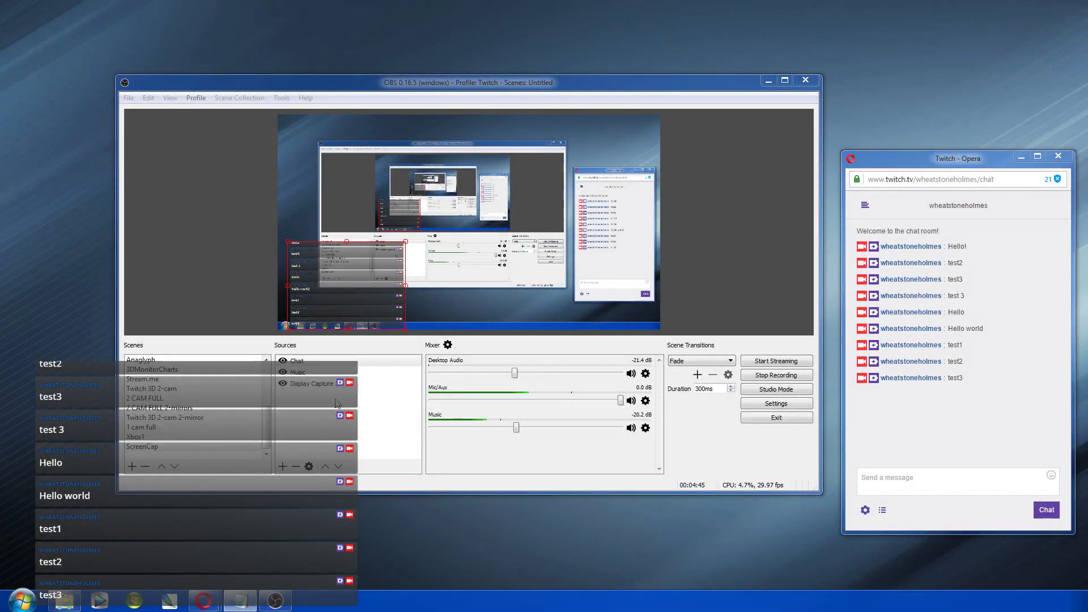
Step: Select Display Capture 3 and start removing it, but keep it
click(314, 391)
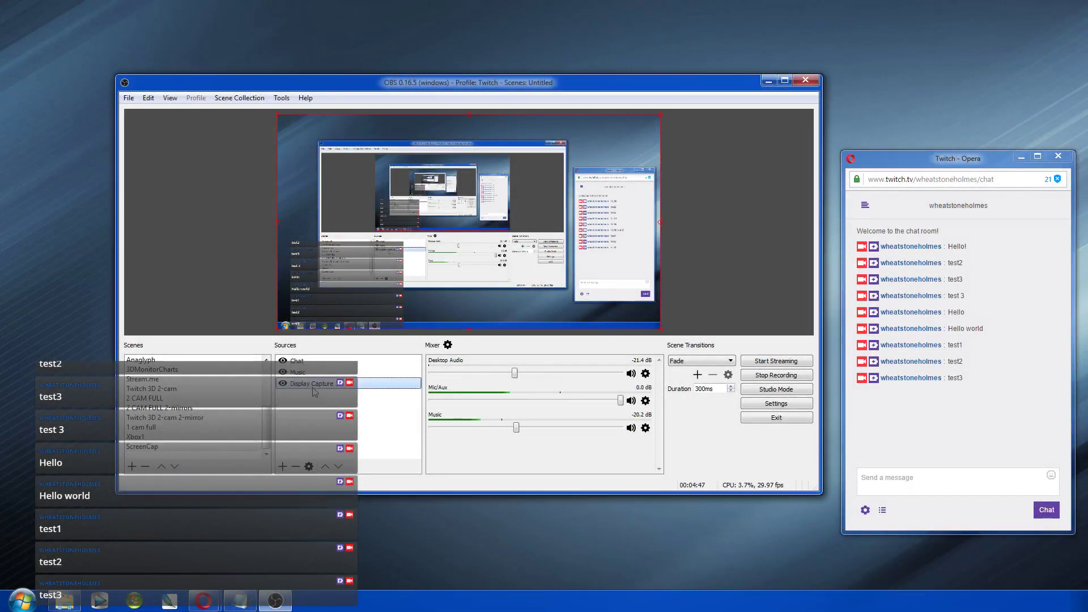
click(295, 466)
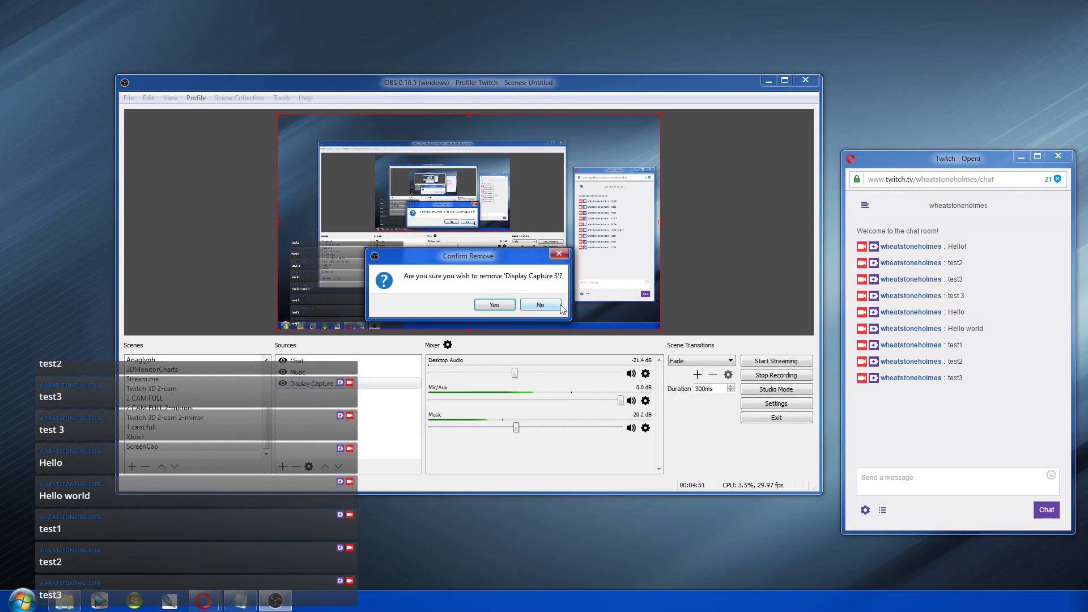
click(533, 310)
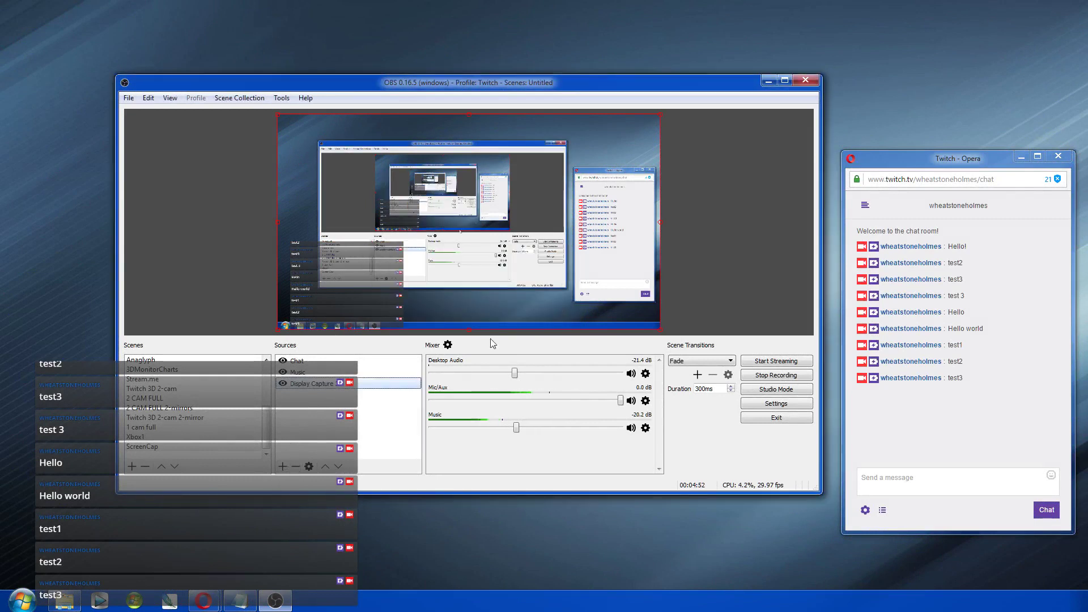
Step: Begin adding a Game Capture source after backing out of an Image source
click(283, 467)
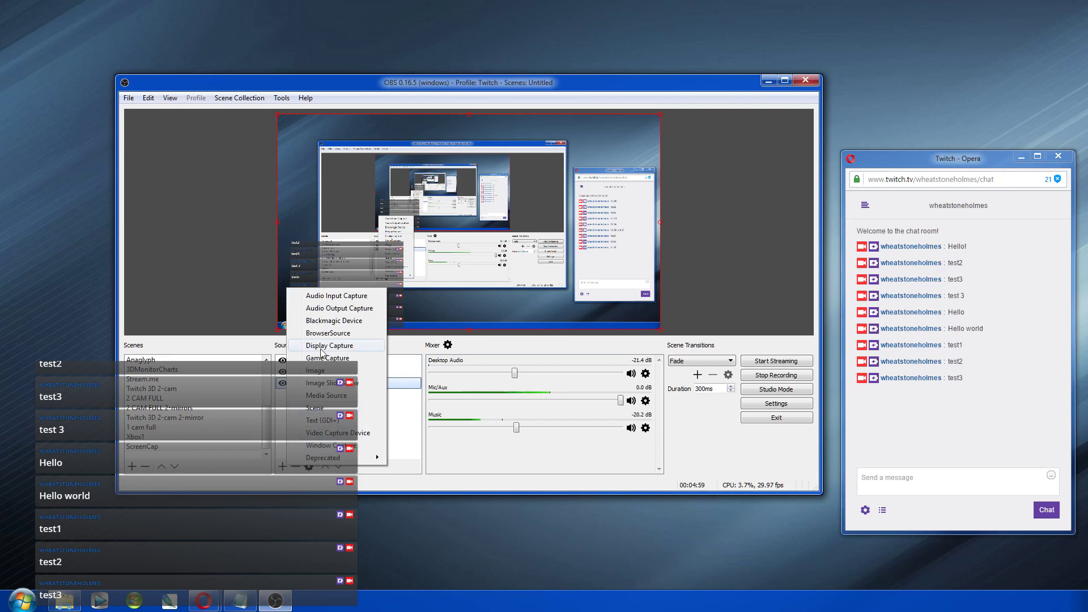
click(324, 370)
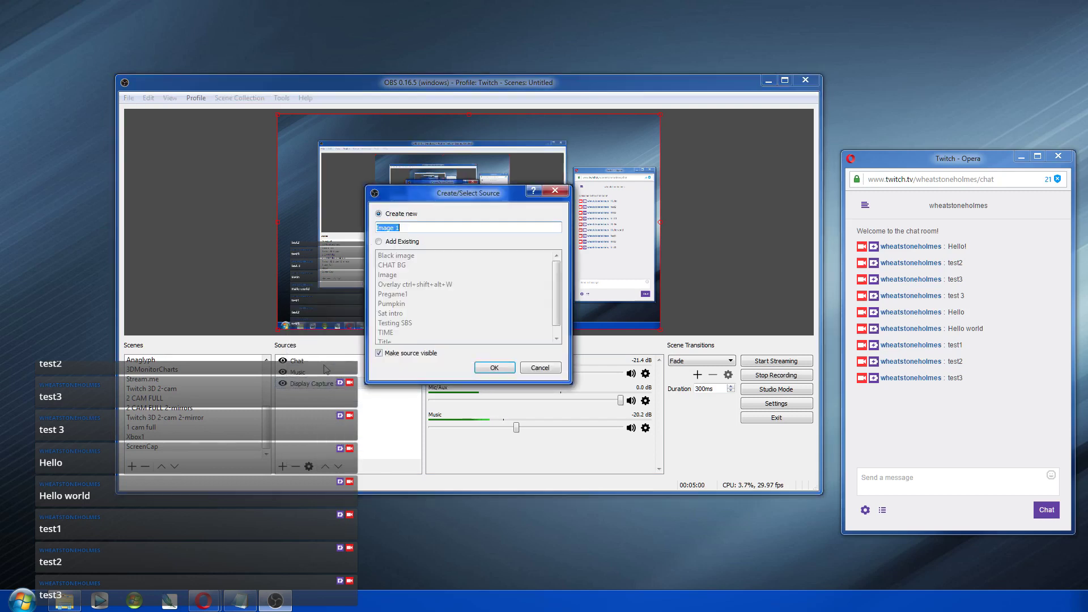
click(539, 368)
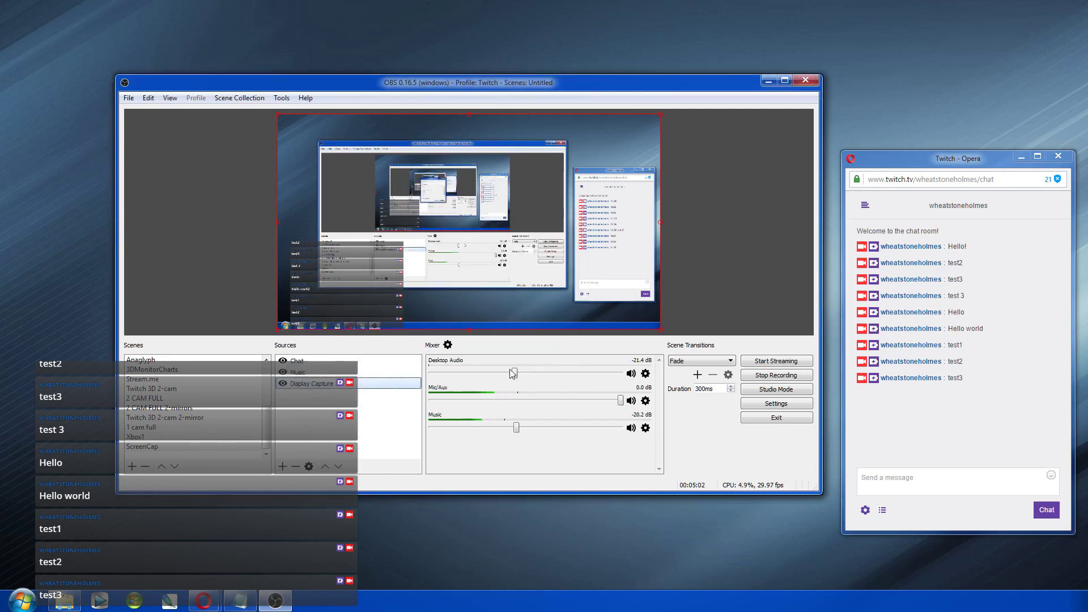
click(282, 466)
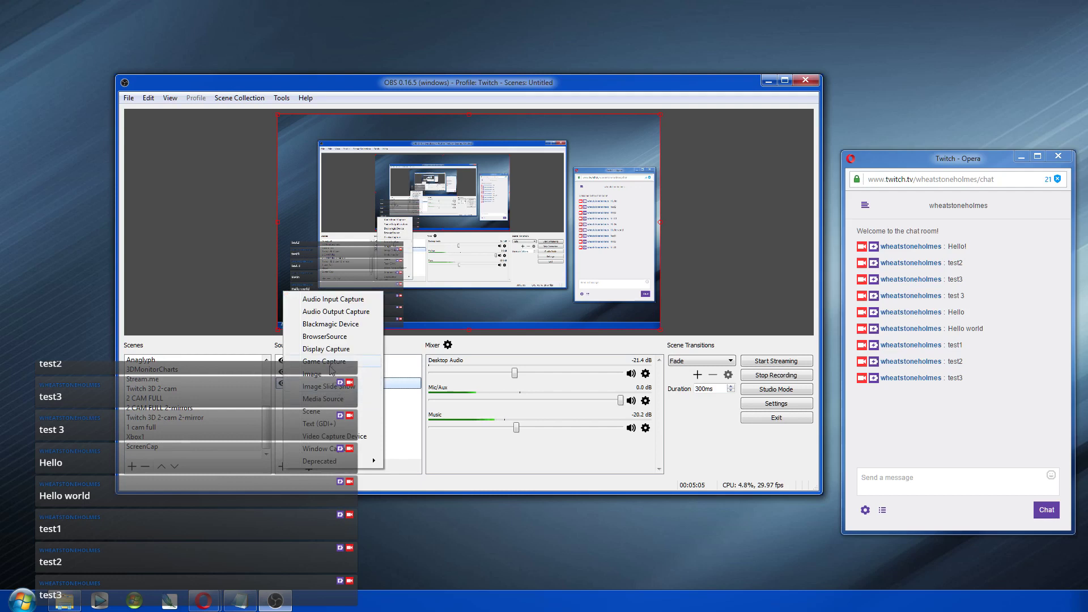
click(331, 365)
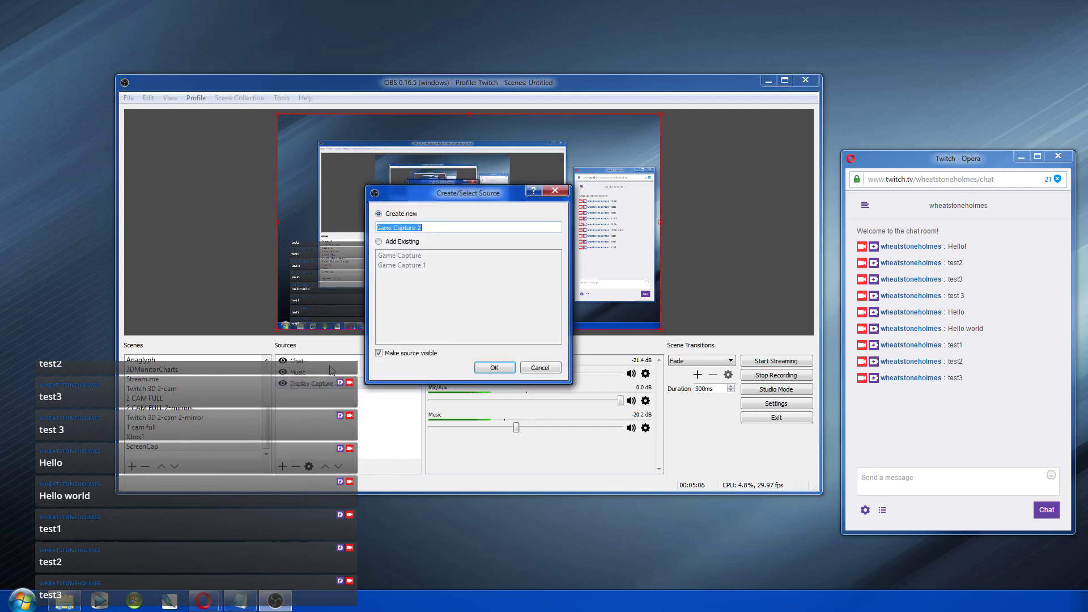
Step: Create Game Capture 2 and set its Mode to Capture specific window
click(491, 368)
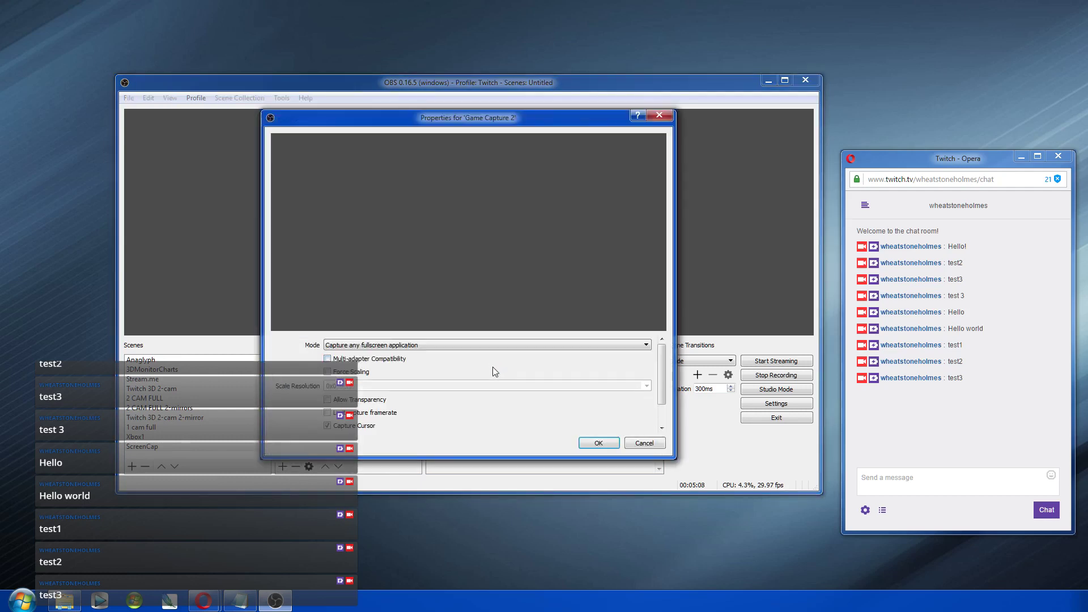
click(366, 346)
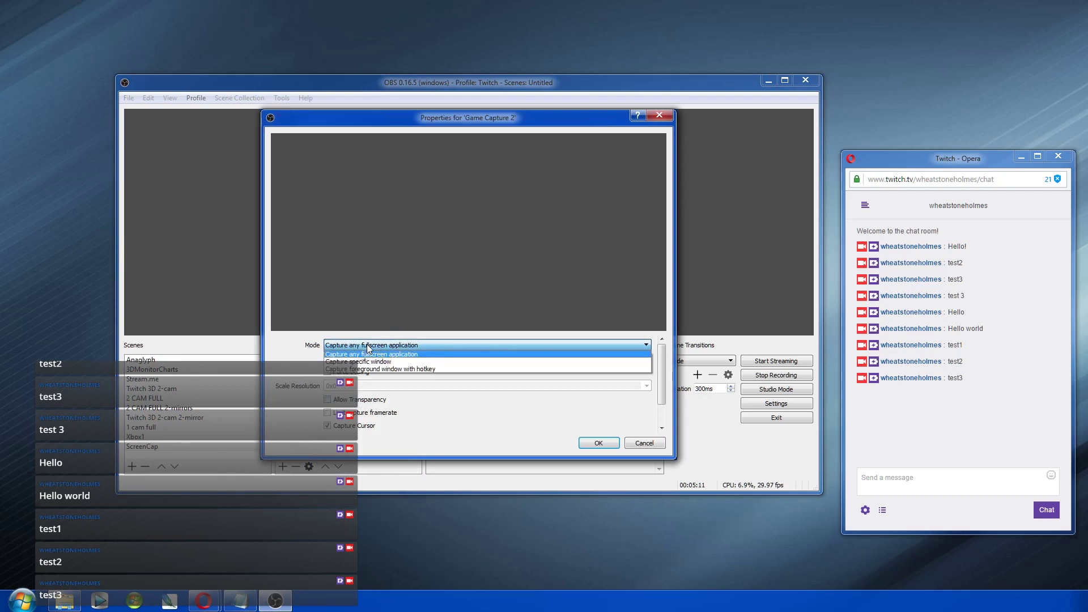
click(371, 363)
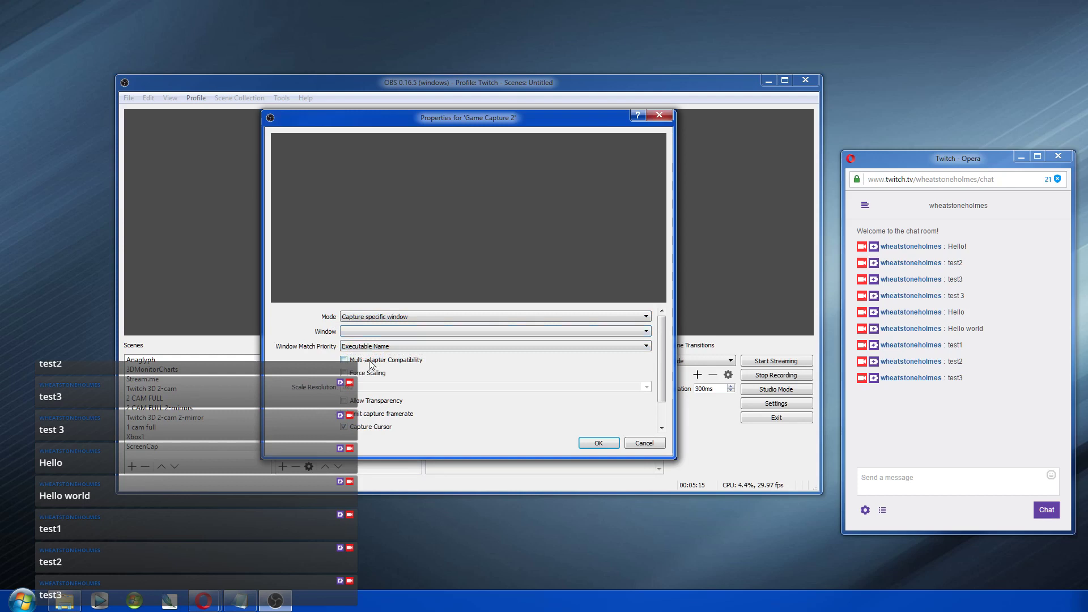
Step: Browse the available windows without choosing one, then move the properties dialog aside
click(398, 330)
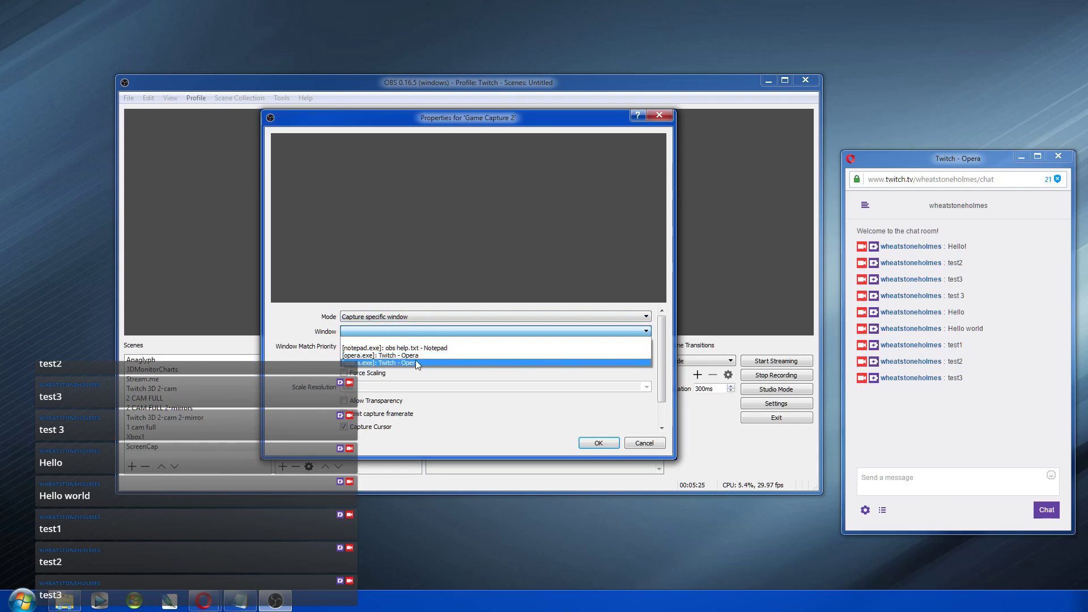
click(458, 423)
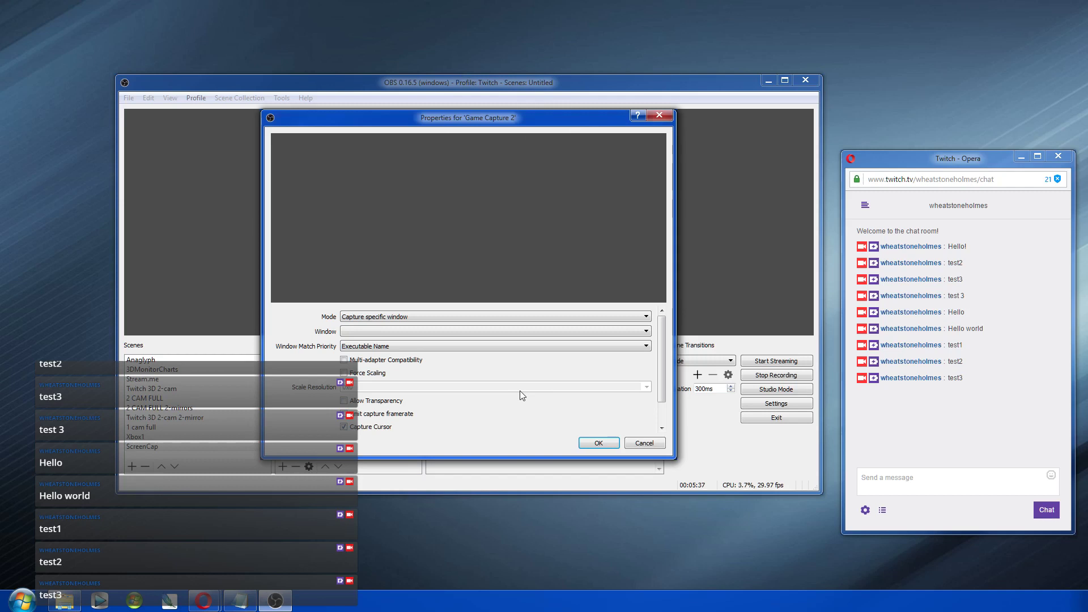
click(475, 336)
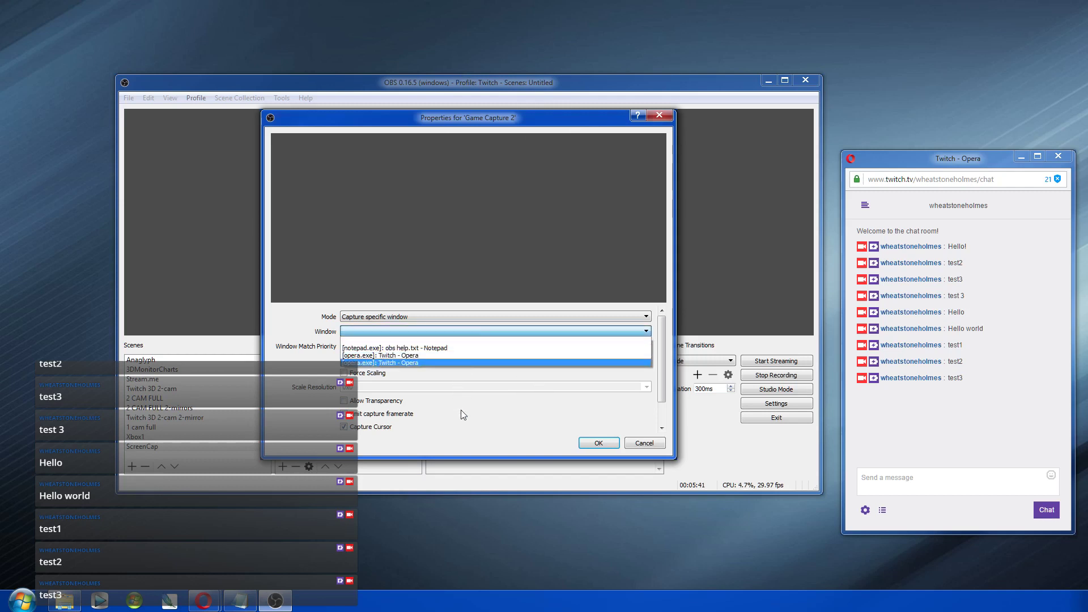
click(462, 424)
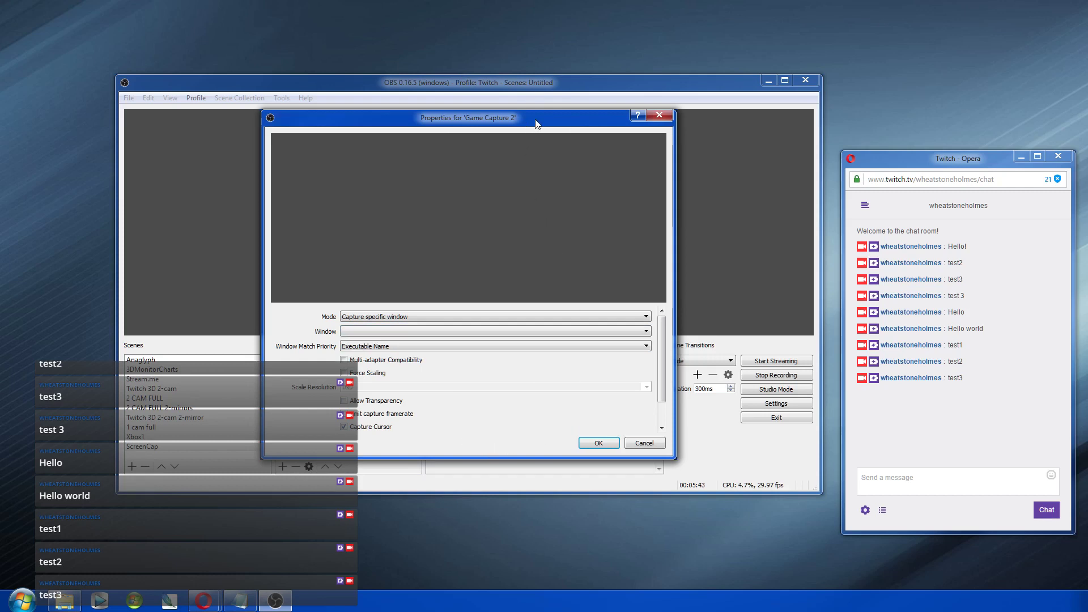
drag(537, 121, 616, 209)
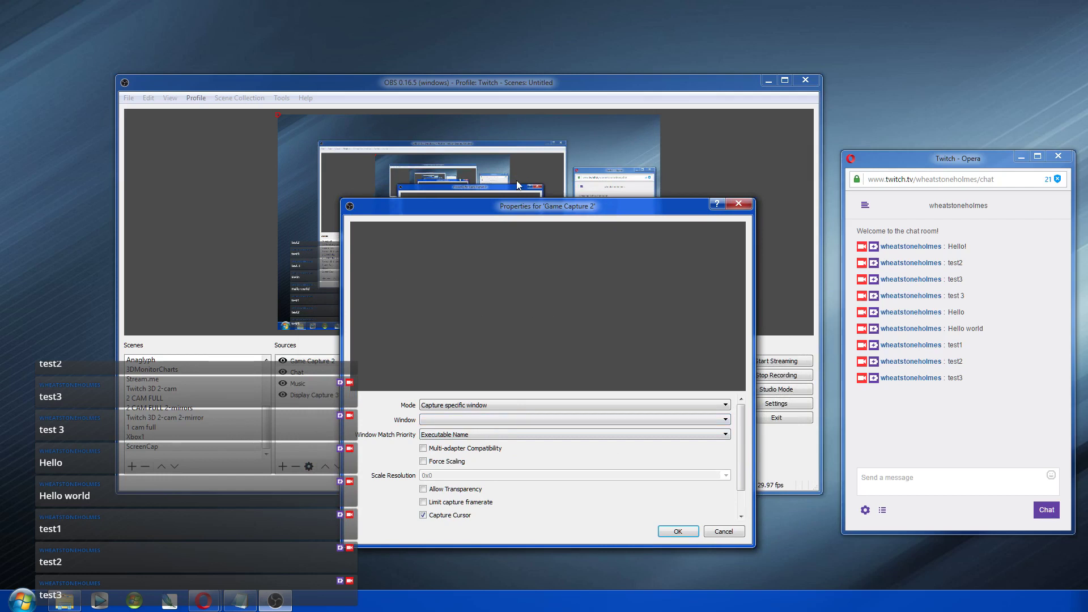
Step: Point Game Capture 2 at the [opera.exe]: Twitch - Opera window in Capture specific window mode and apply
click(506, 420)
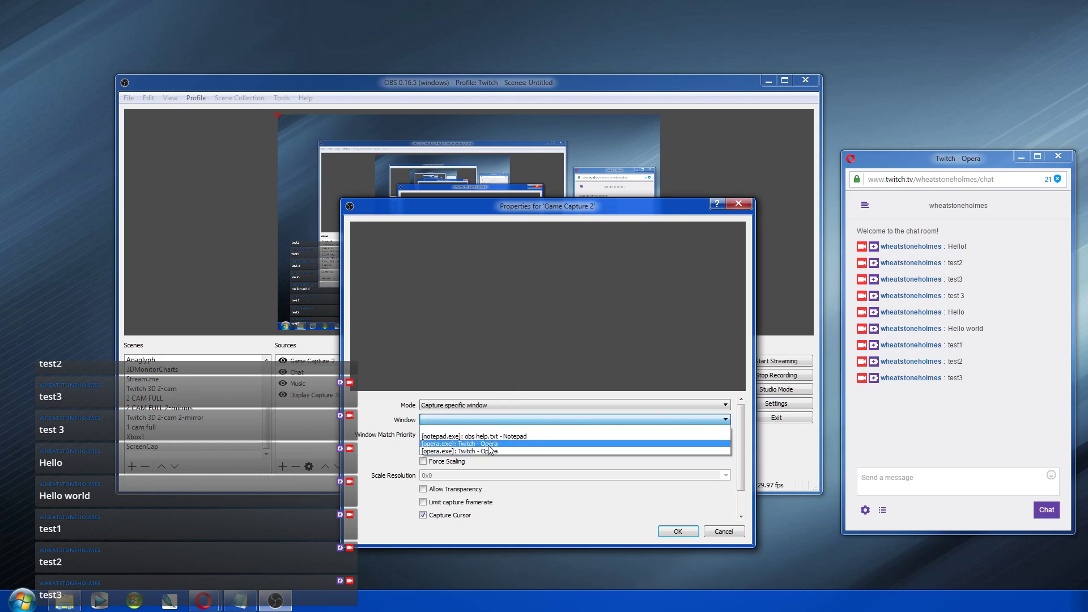
click(488, 446)
click(500, 422)
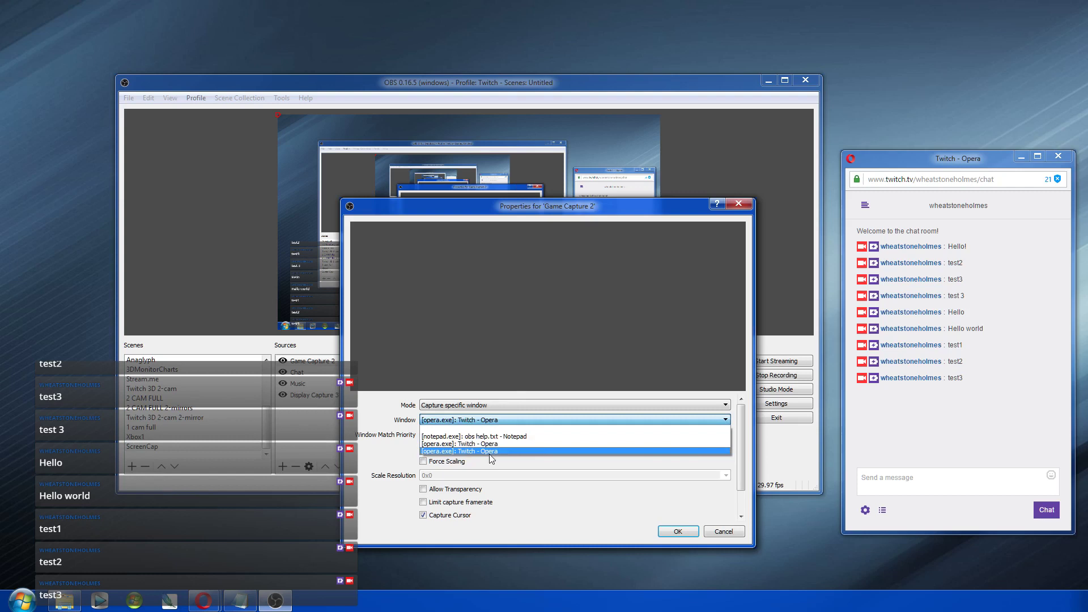
click(496, 419)
click(504, 406)
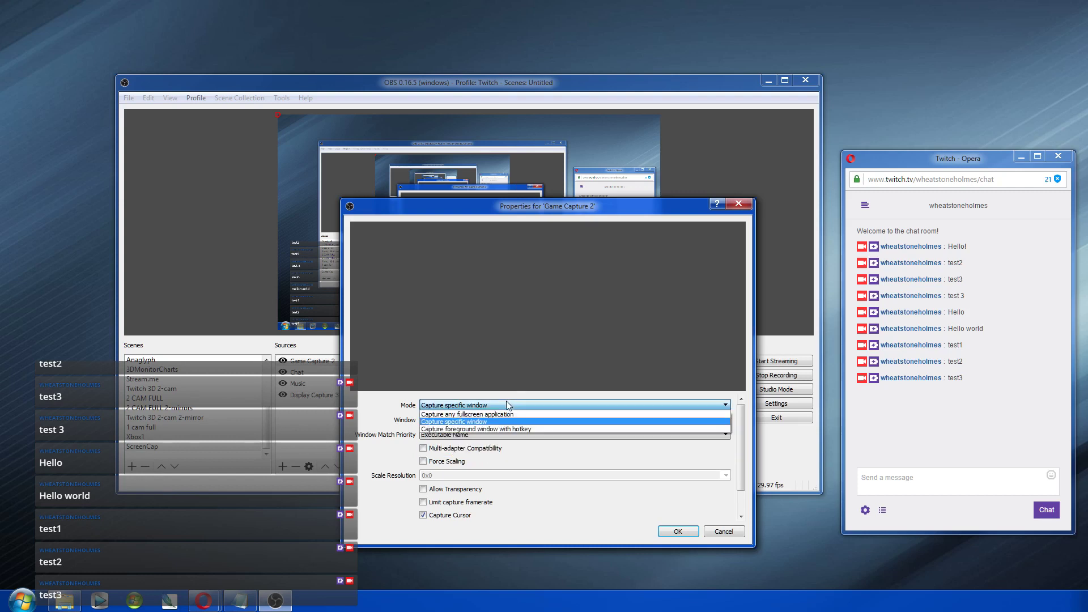
click(501, 414)
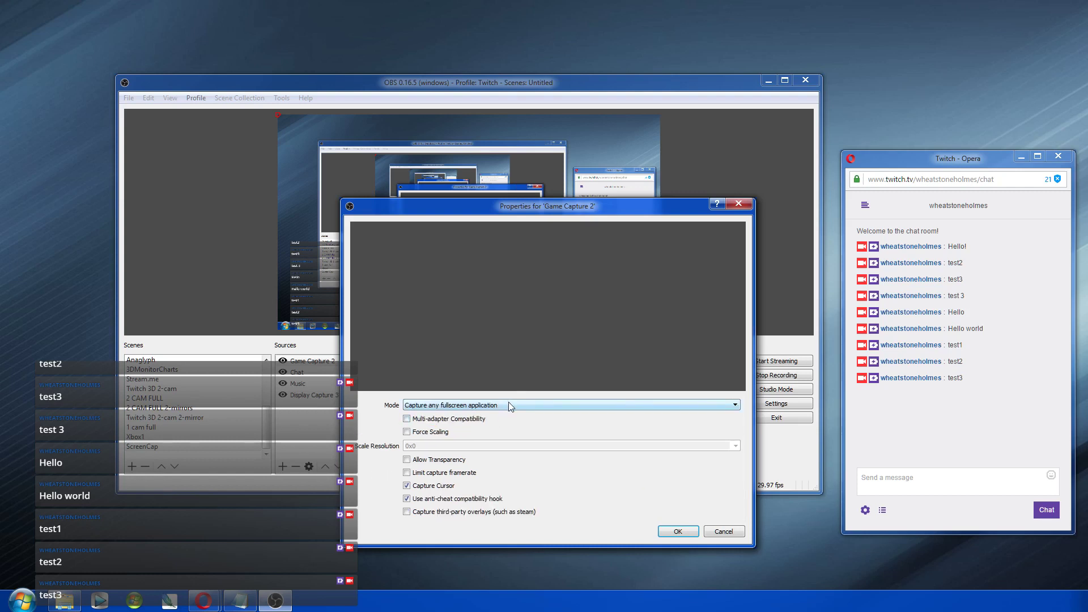
click(509, 405)
click(492, 422)
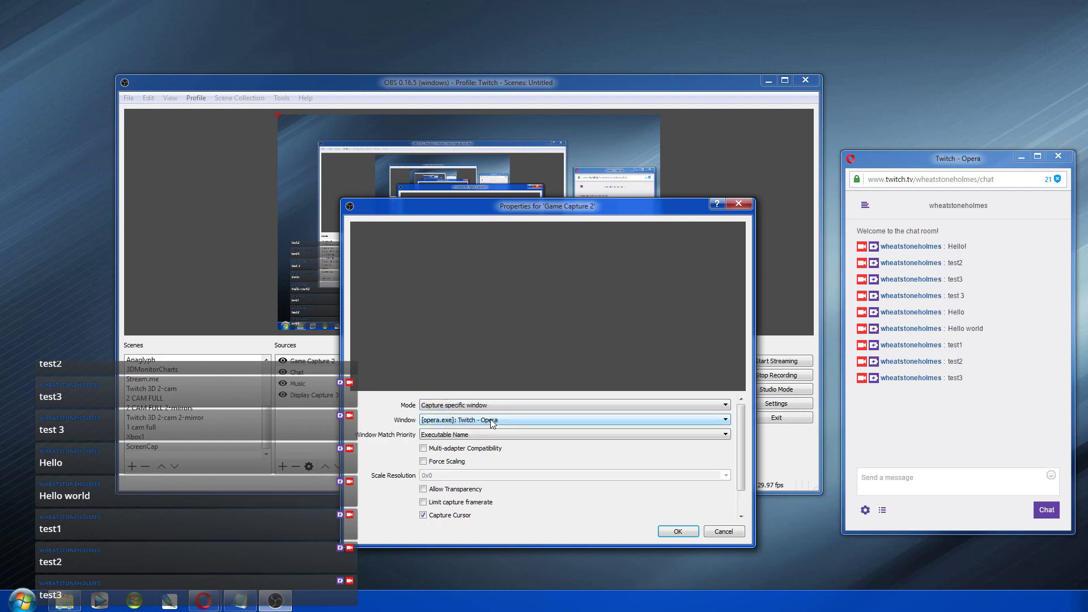
click(490, 420)
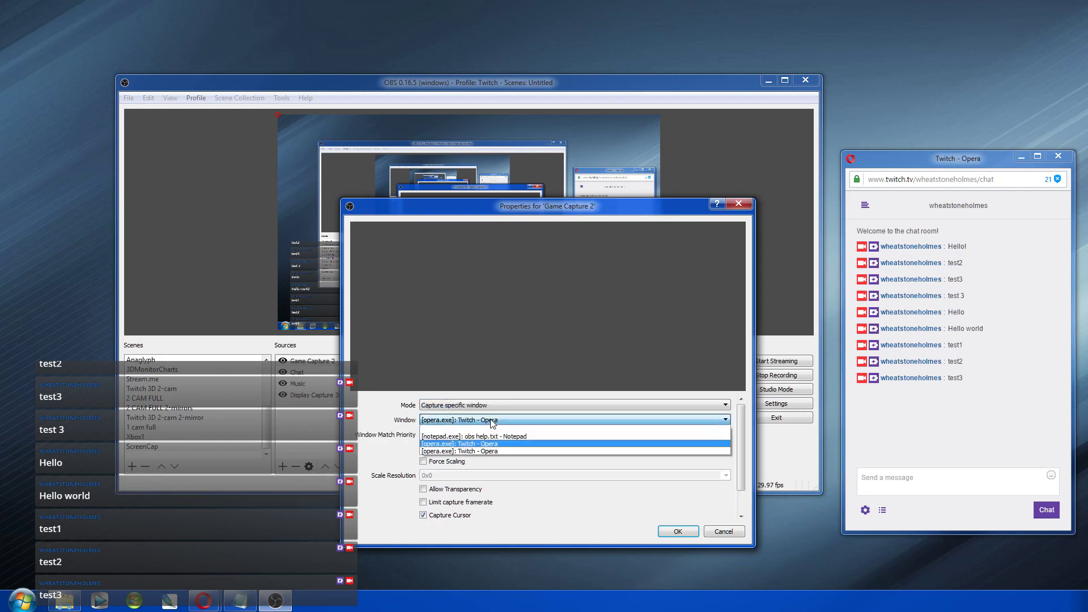
click(482, 448)
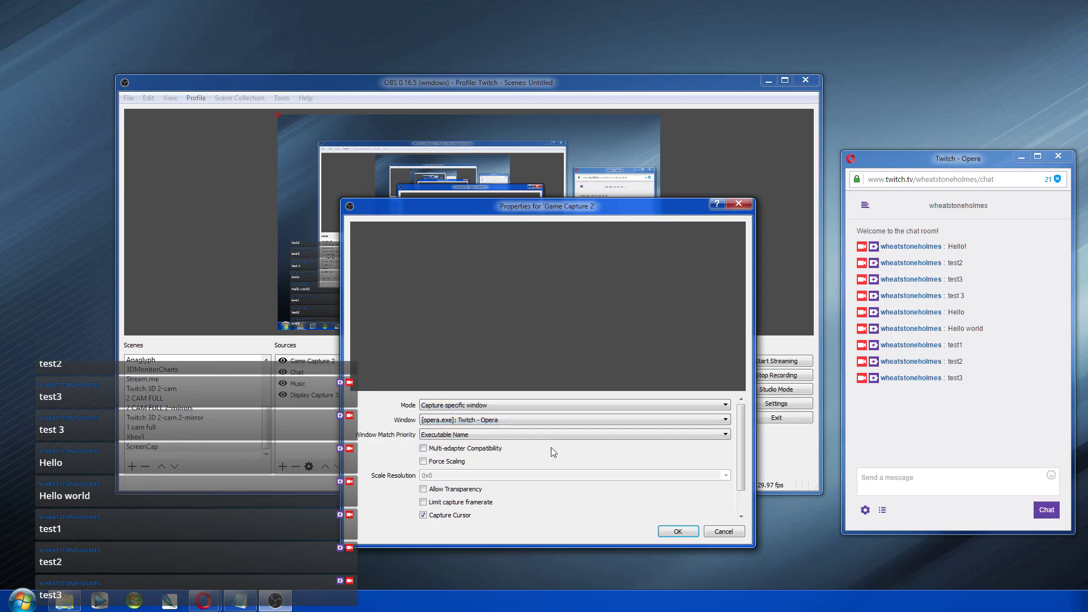
click(658, 532)
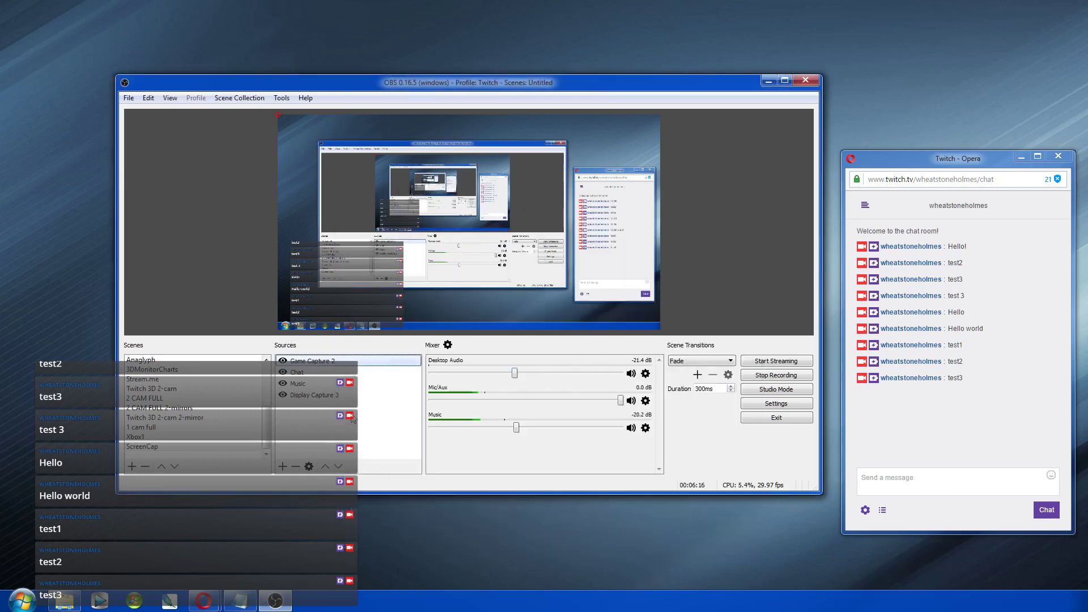
Step: Add a Window Capture source, keeping the default name Window Capture 4
click(287, 467)
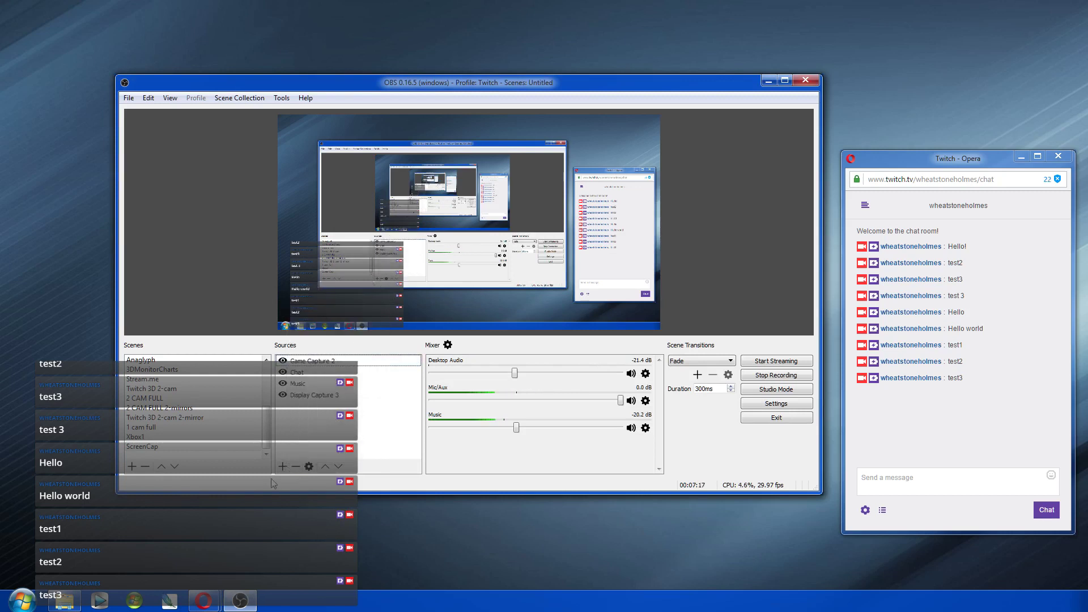
click(283, 467)
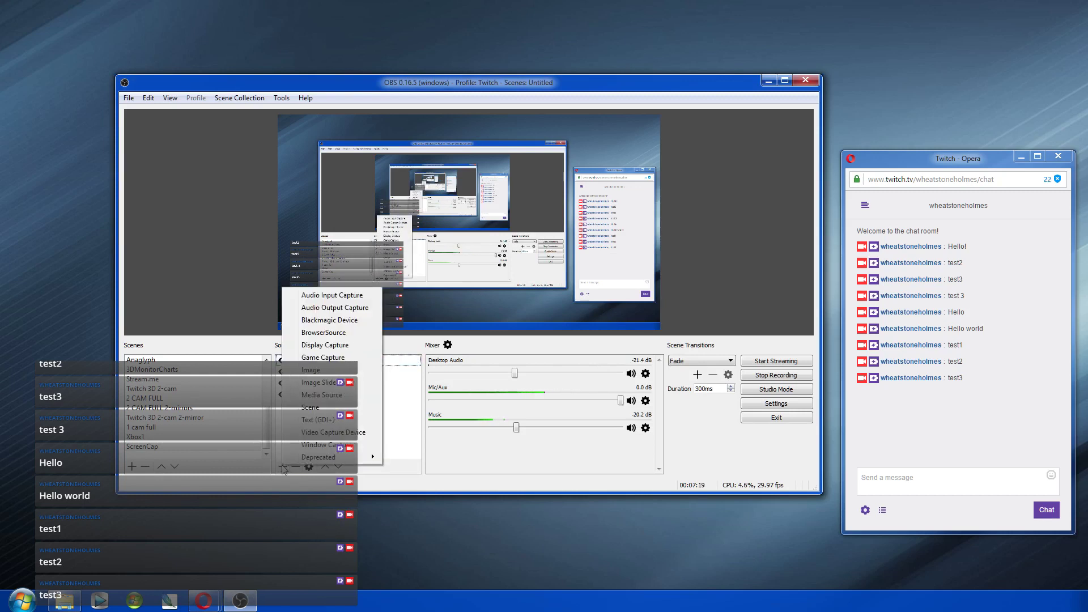
click(323, 445)
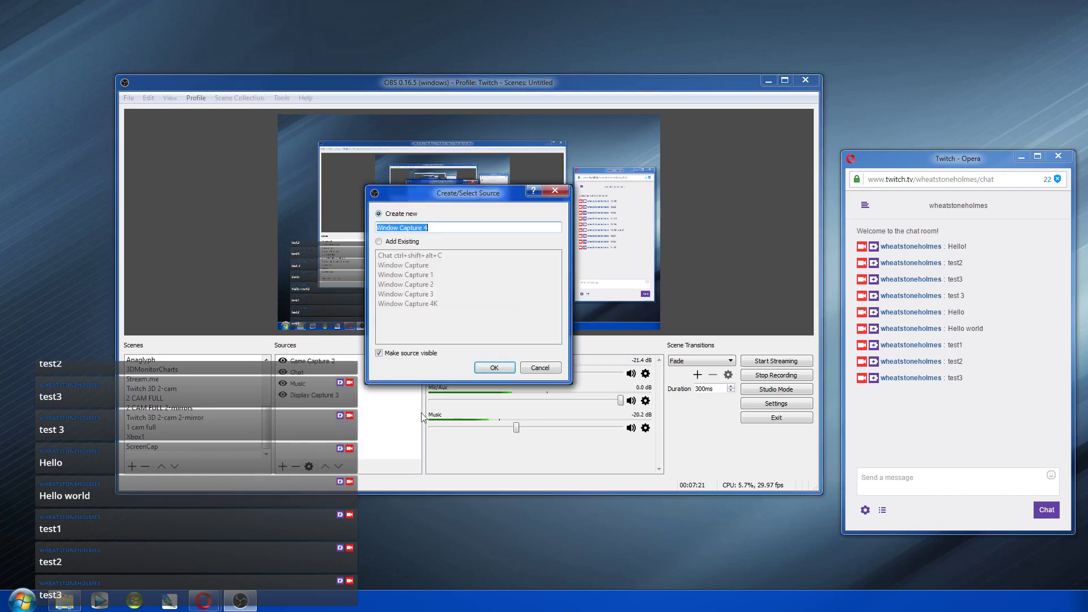
click(481, 368)
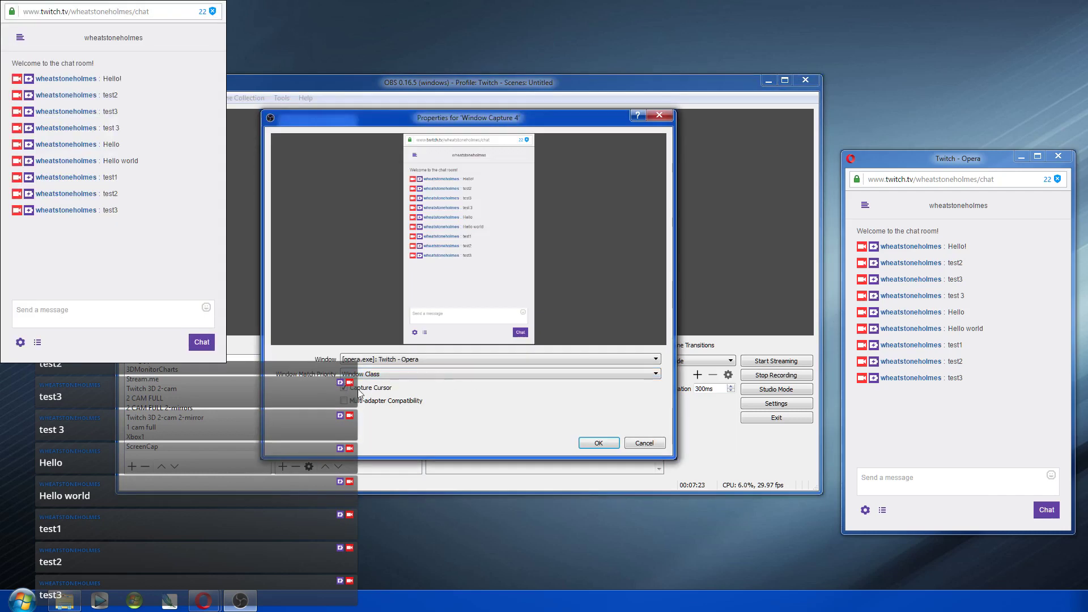
Step: Target the Twitch - Opera window, apply, and nudge the capture down and right in the preview
click(396, 360)
click(399, 367)
click(408, 360)
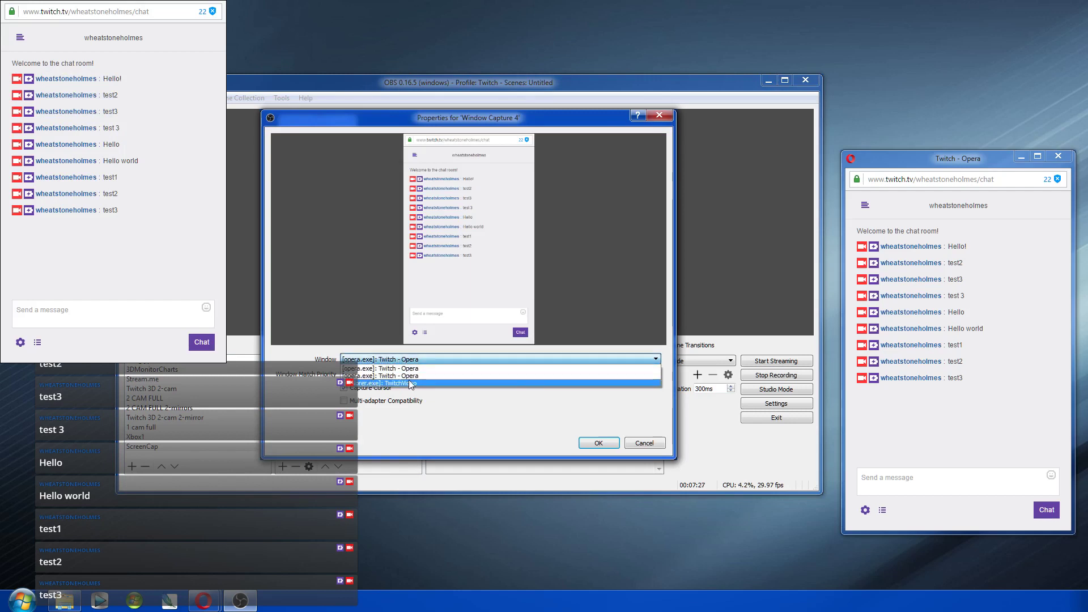
click(407, 362)
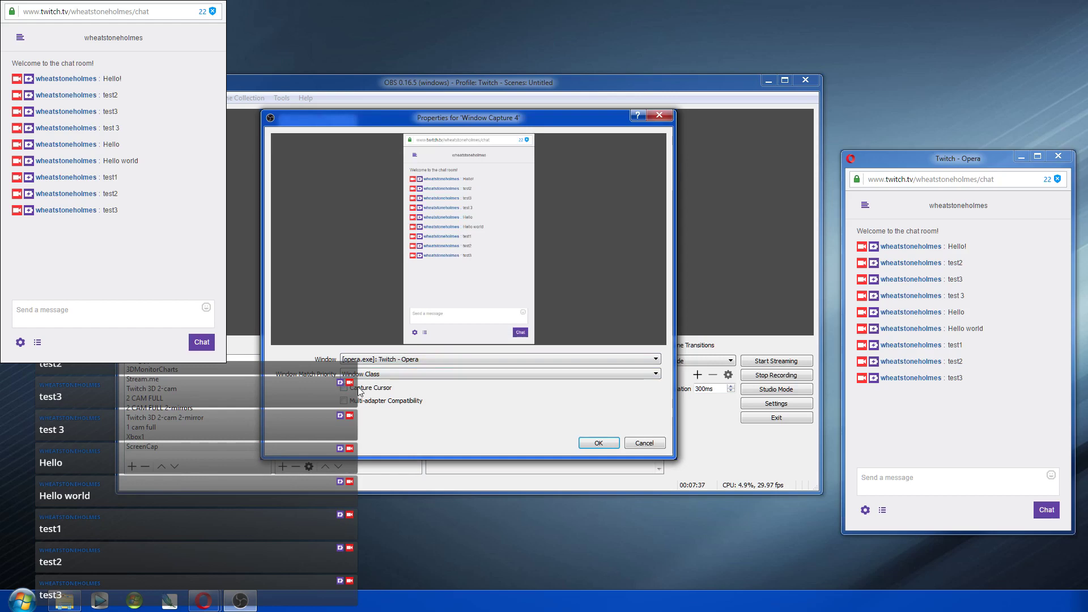
click(599, 441)
drag(289, 187, 322, 211)
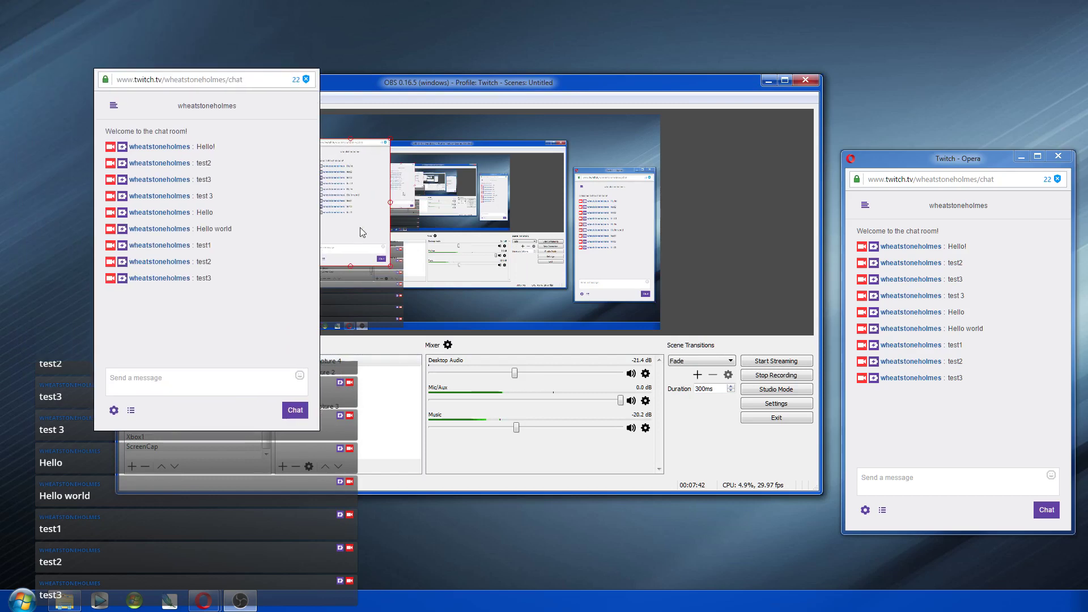
Step: Fit the Window Capture 4 chat capture to the screen
right_click(356, 196)
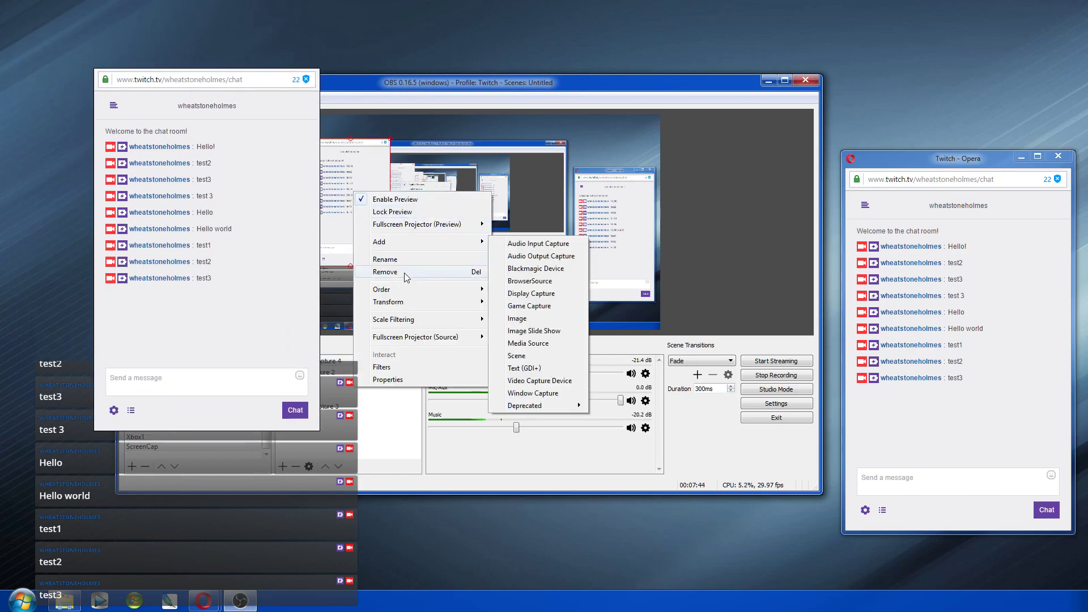
mouse_move(409, 302)
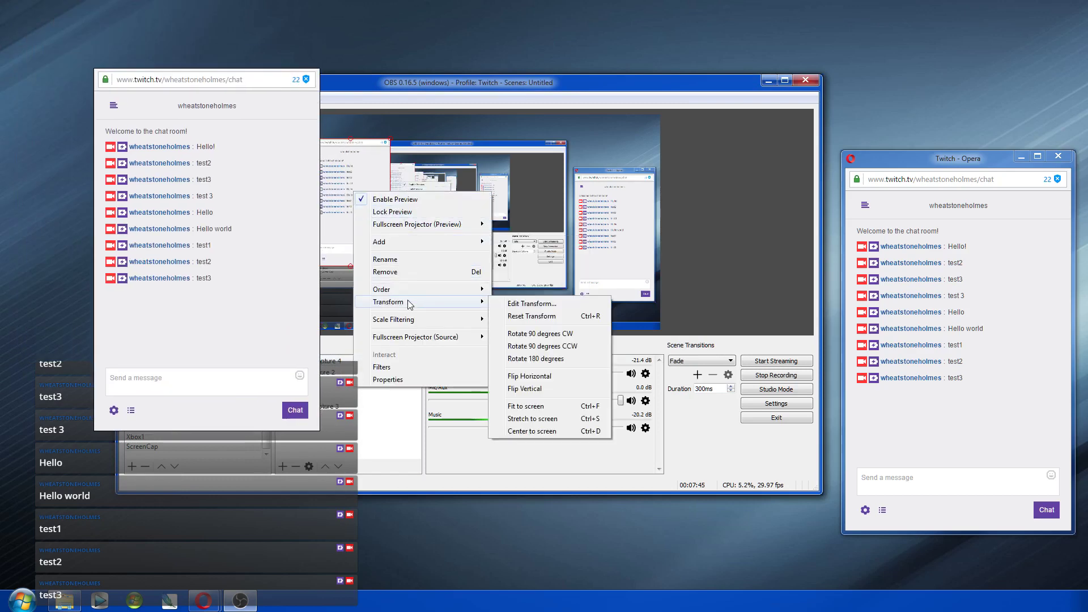
click(533, 406)
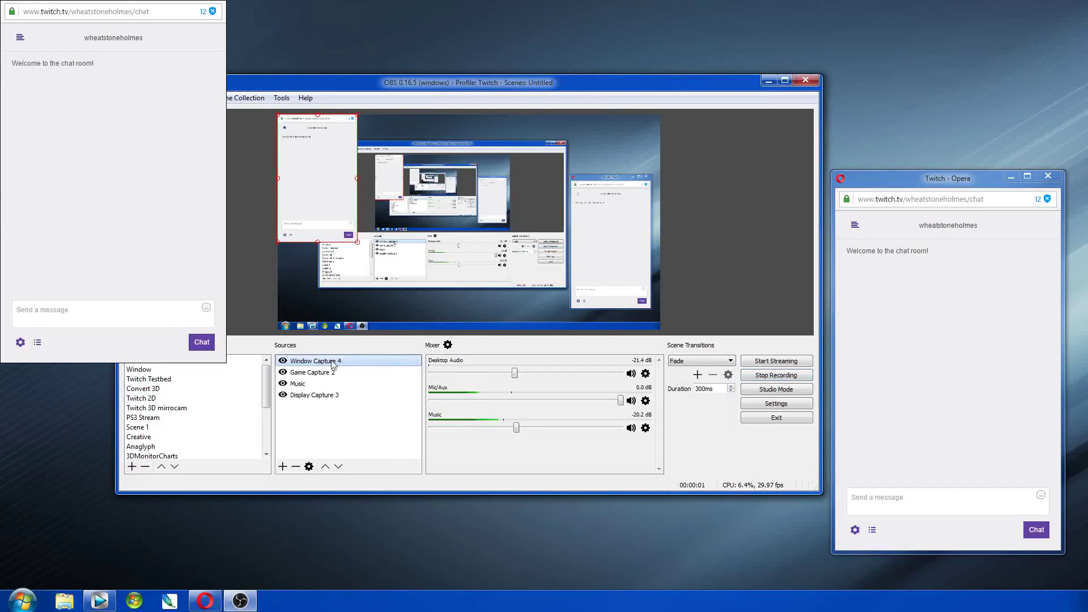
Step: Set Window Capture 4's Bounding Box Type to Stretch to bounds in Edit Transform
right_click(333, 363)
mouse_move(392, 429)
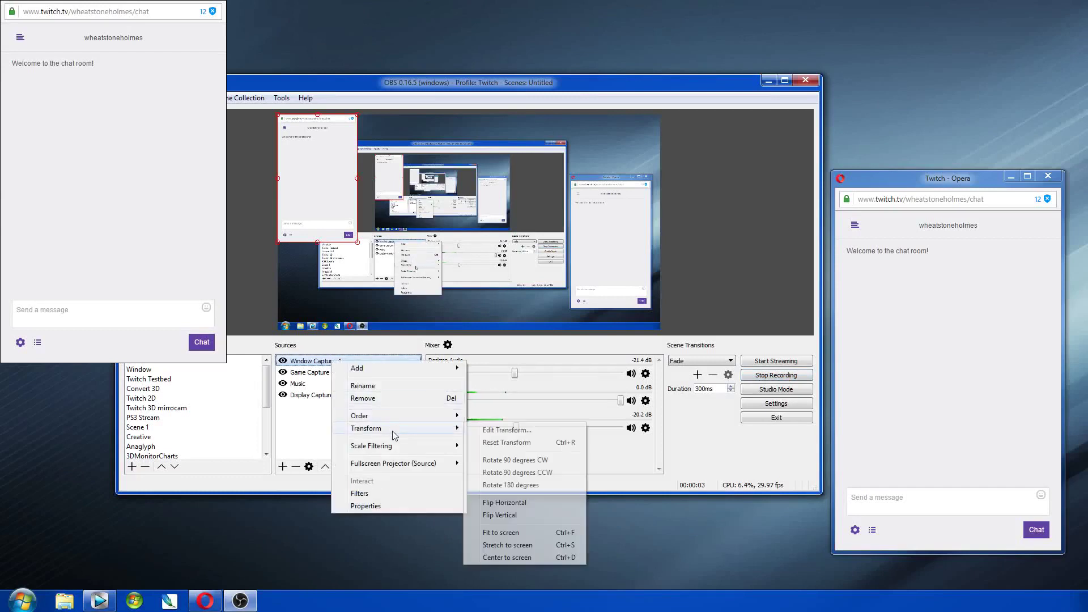
click(507, 430)
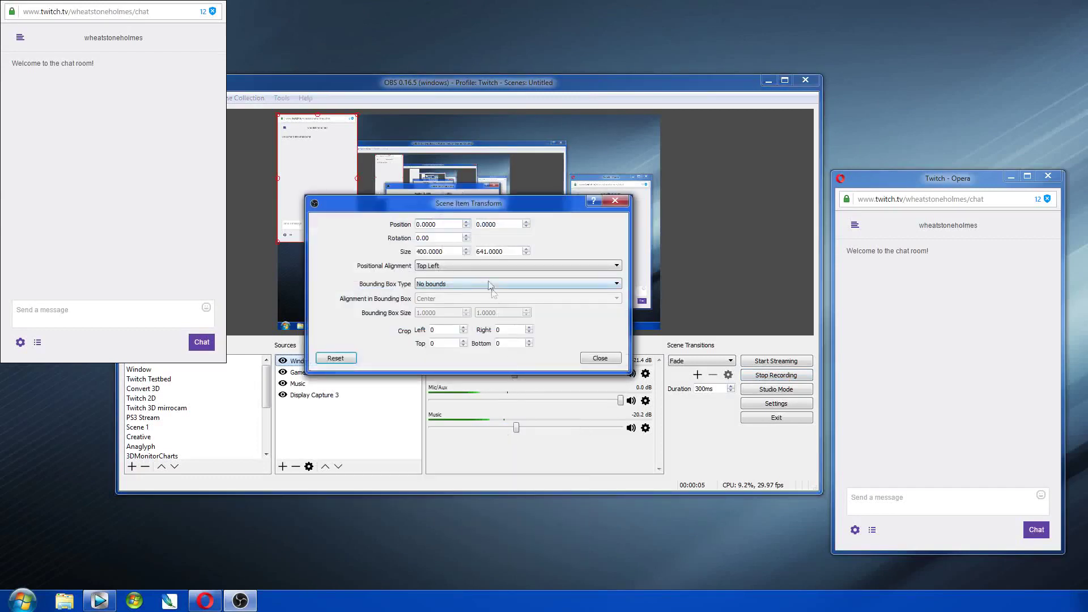
click(462, 284)
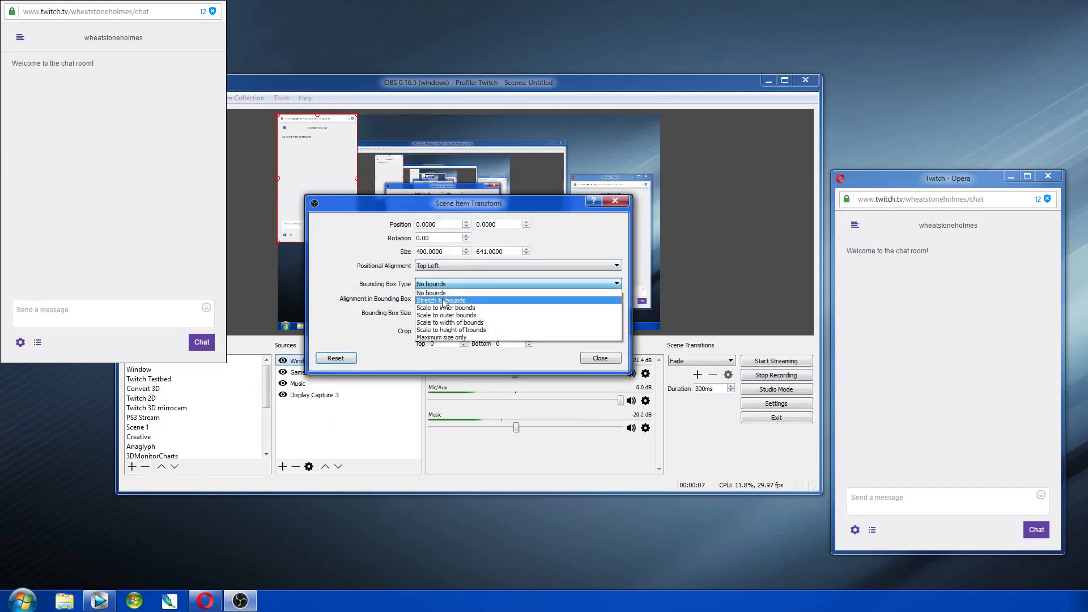
click(444, 301)
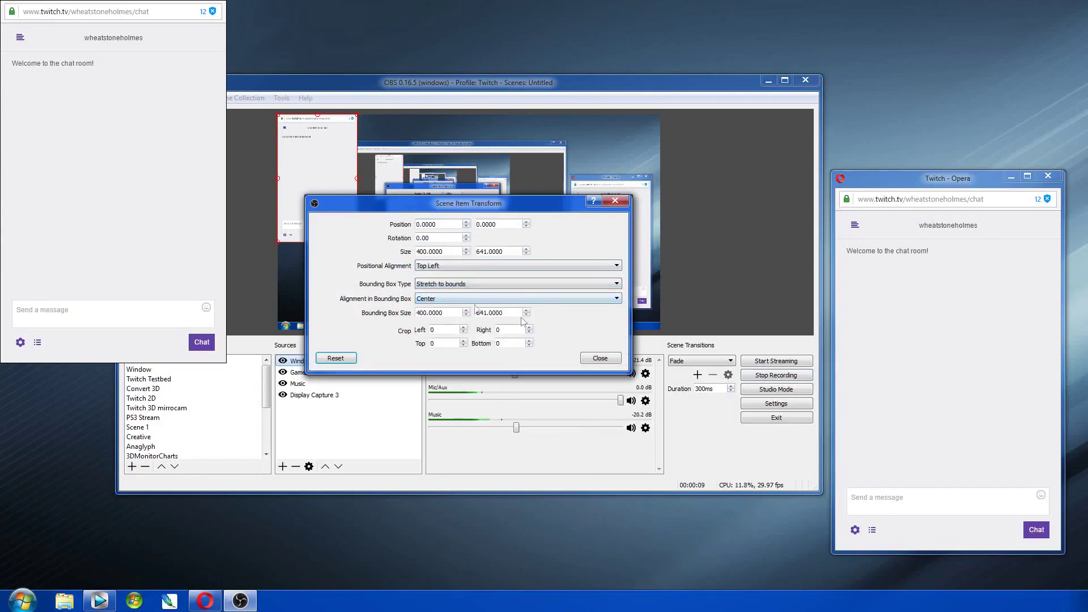